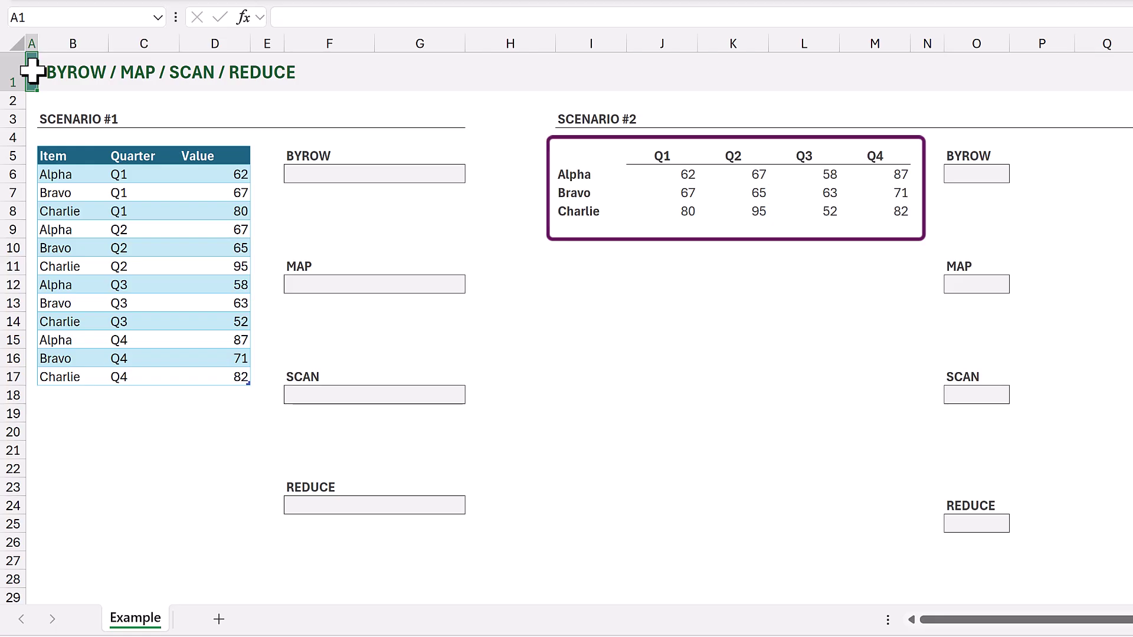
Inspect the Scenario #2 formulas behind the item names, quarter headings and SUMIFS values without changing them.
click(576, 175)
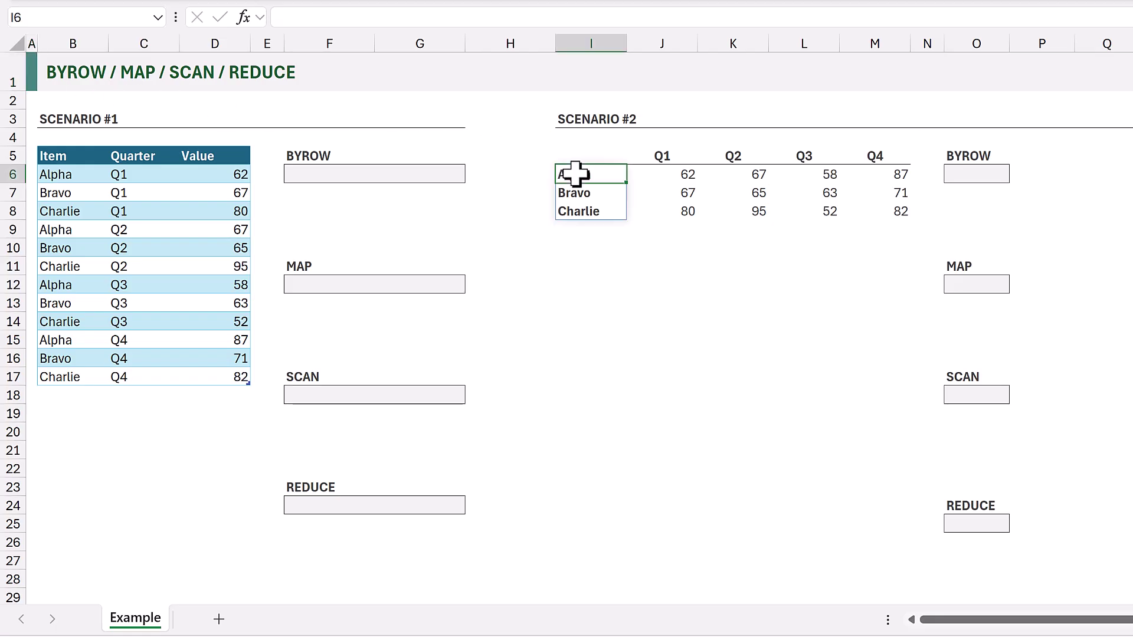
key(F2)
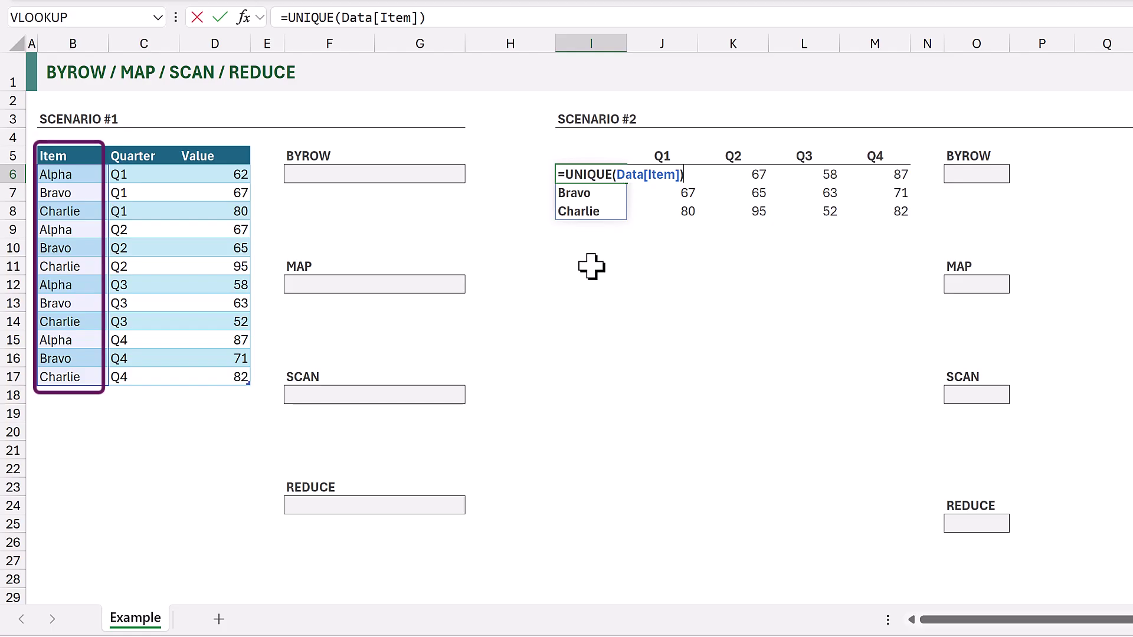
key(Escape)
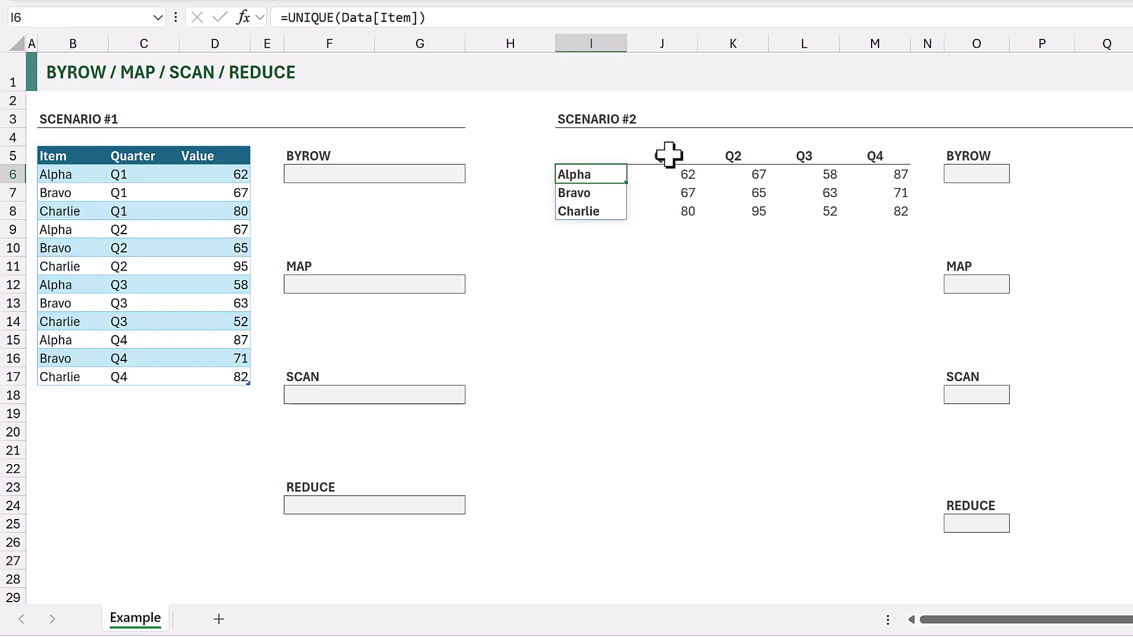
click(668, 155)
key(F2)
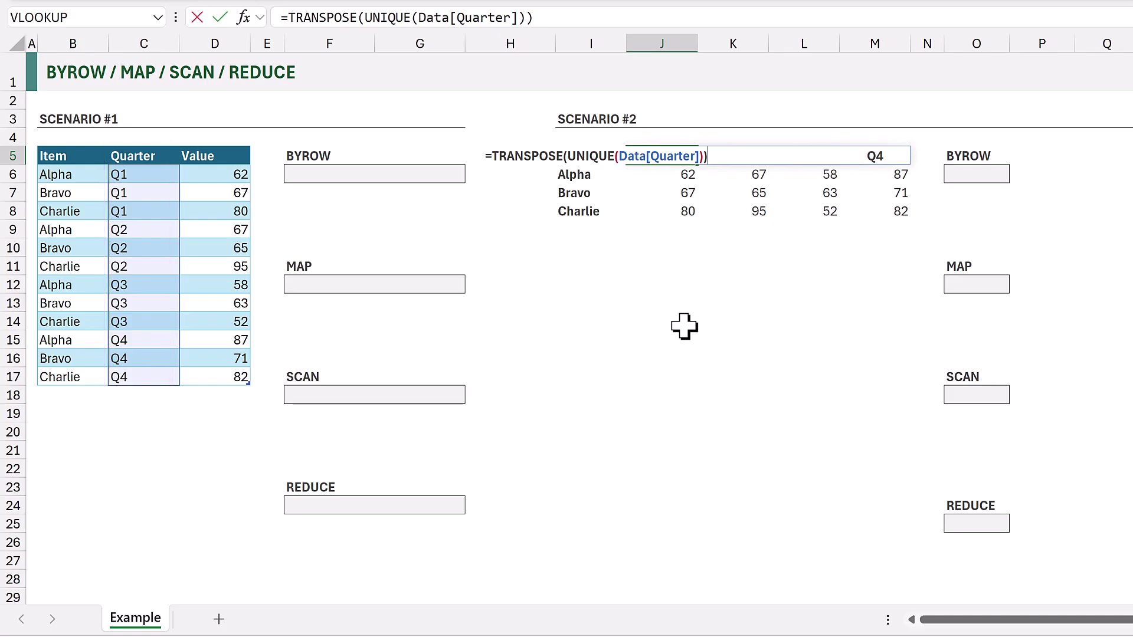
key(Escape)
click(681, 174)
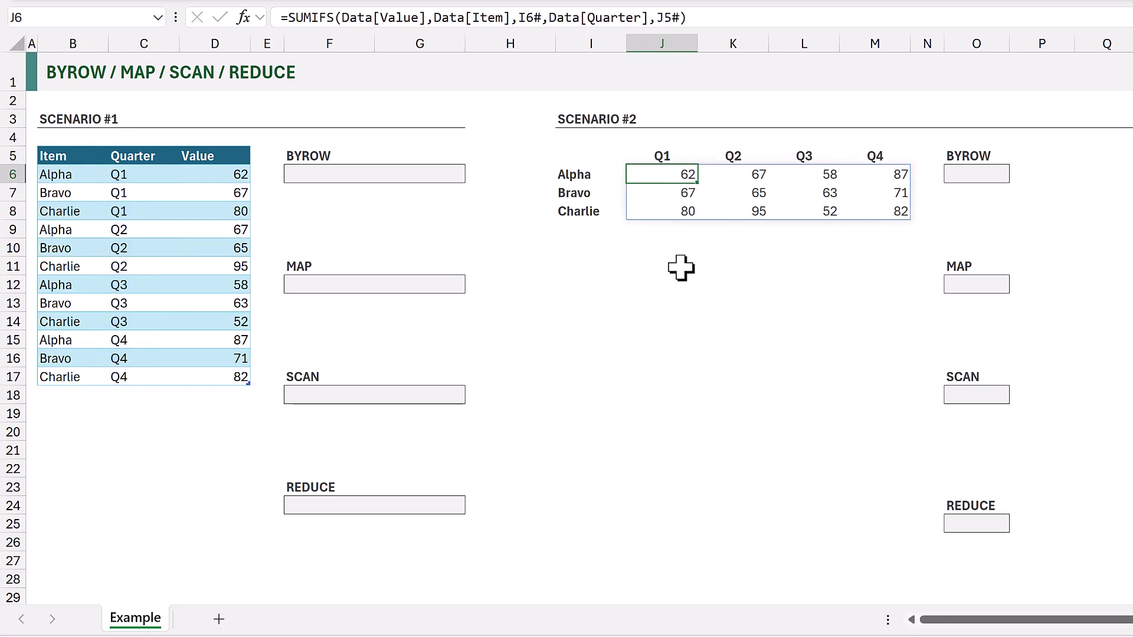
key(F2)
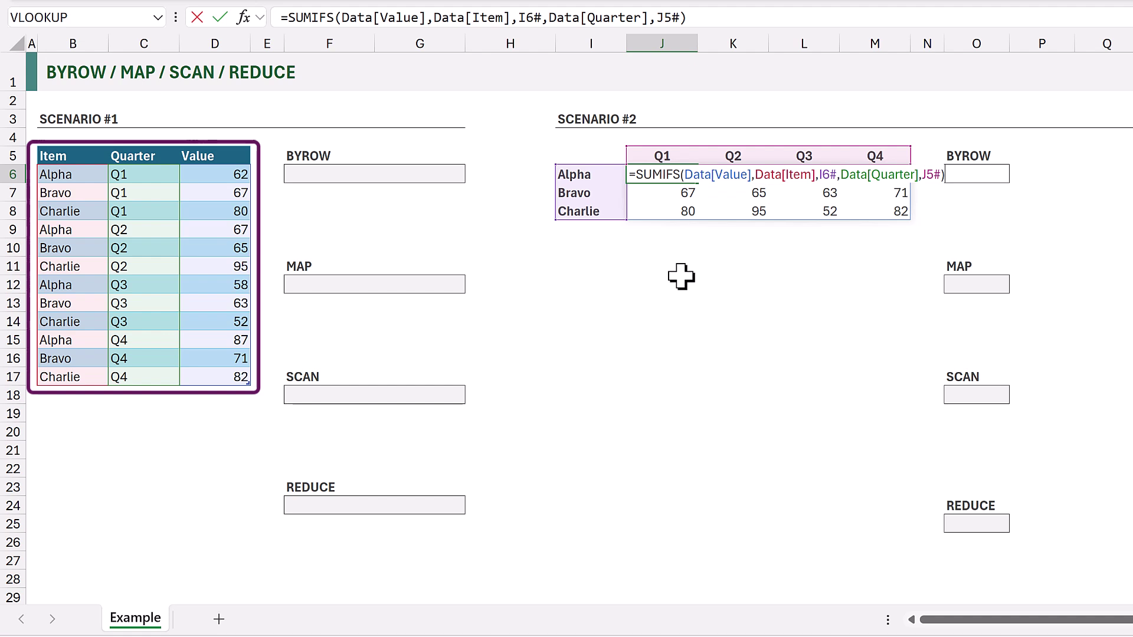
key(Escape)
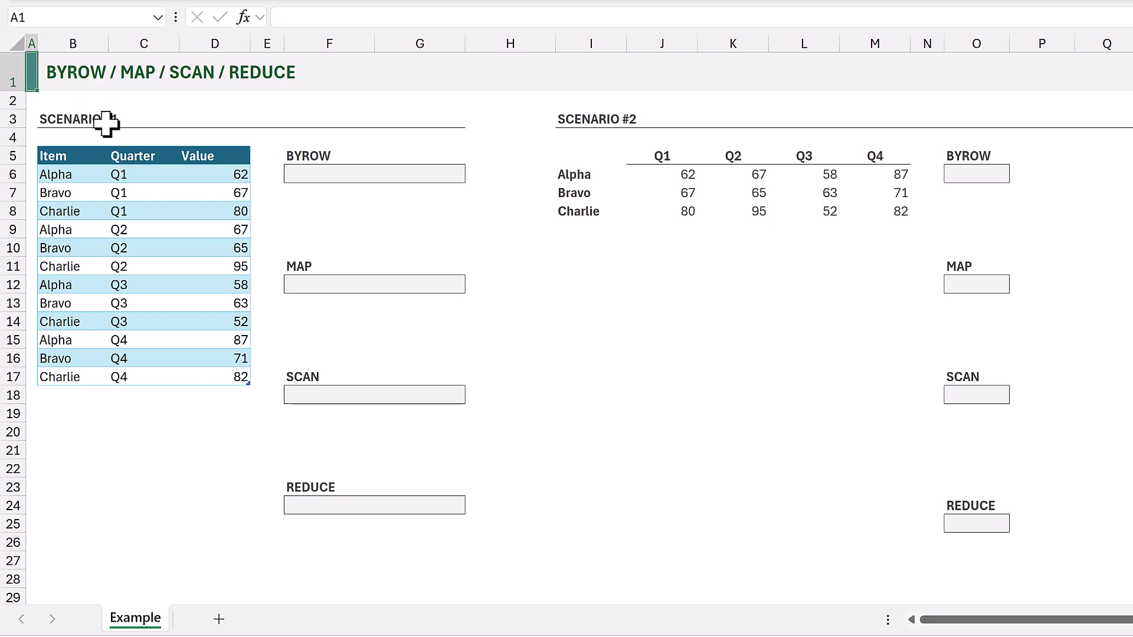
Enter =UNIQUE(Data[Item]) in F6 to spill Alpha, Bravo and Charlie.
click(307, 175)
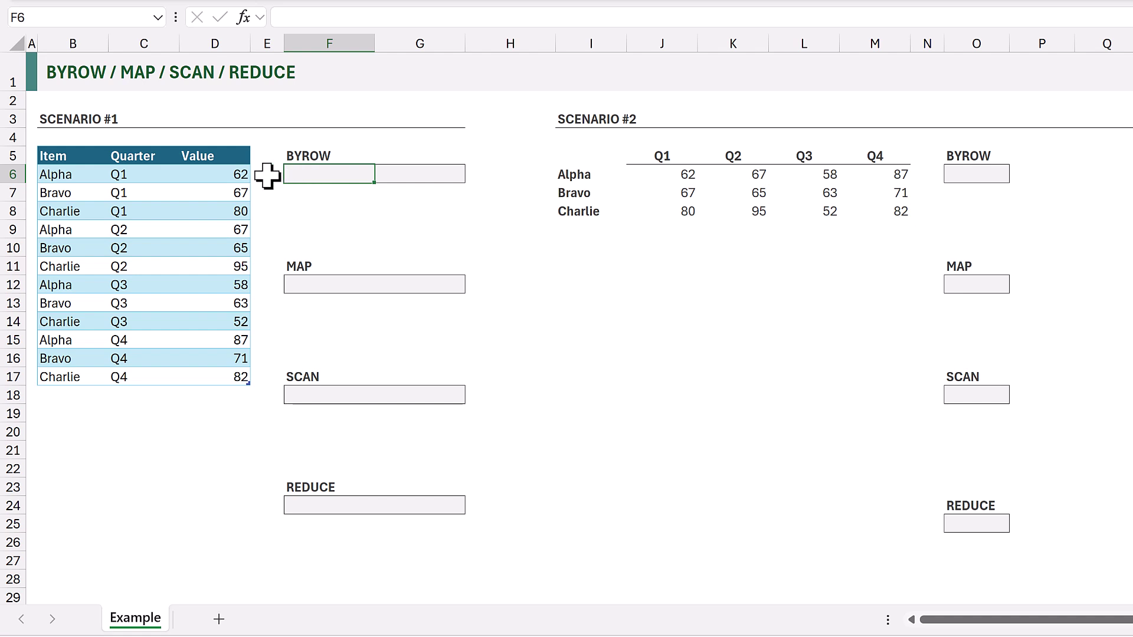
text(=UNI)
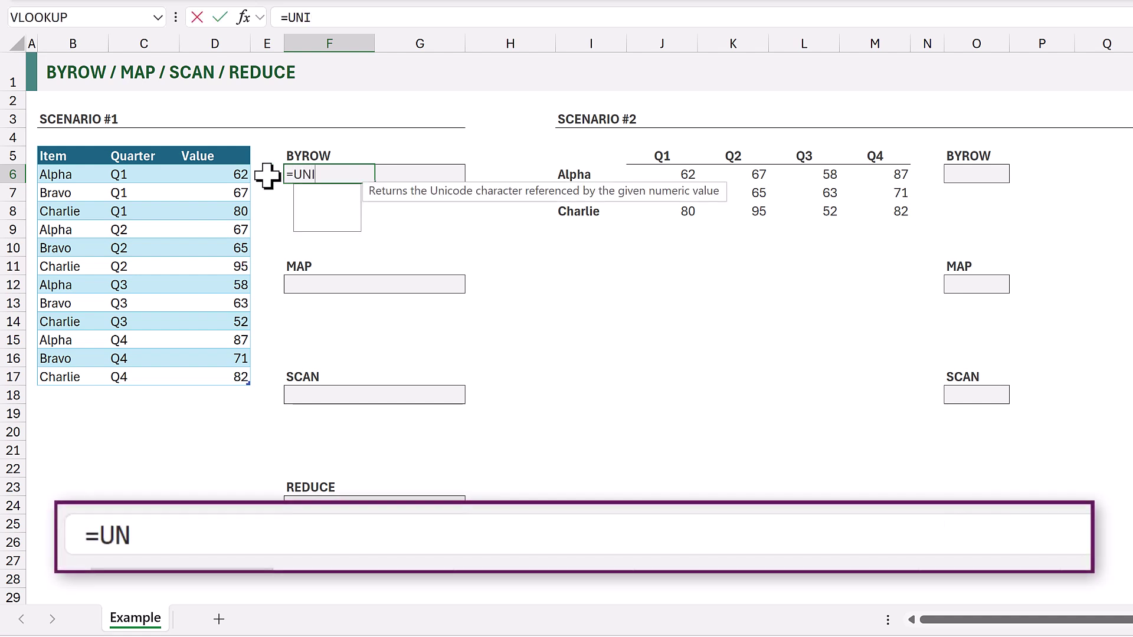
text(QUE()
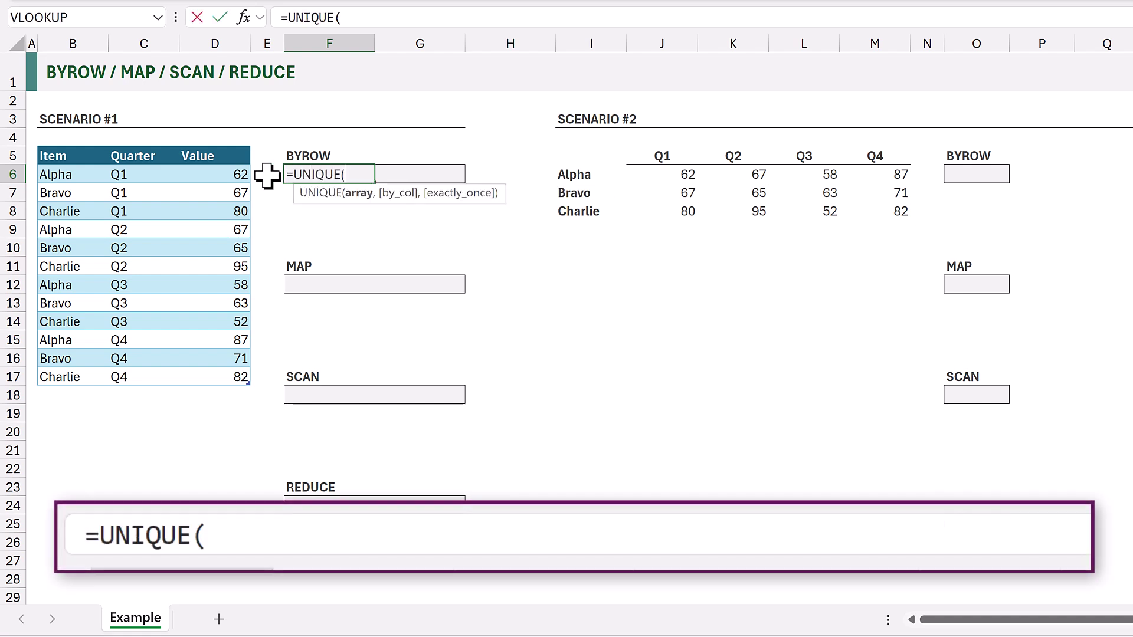
text(Data[Item]))
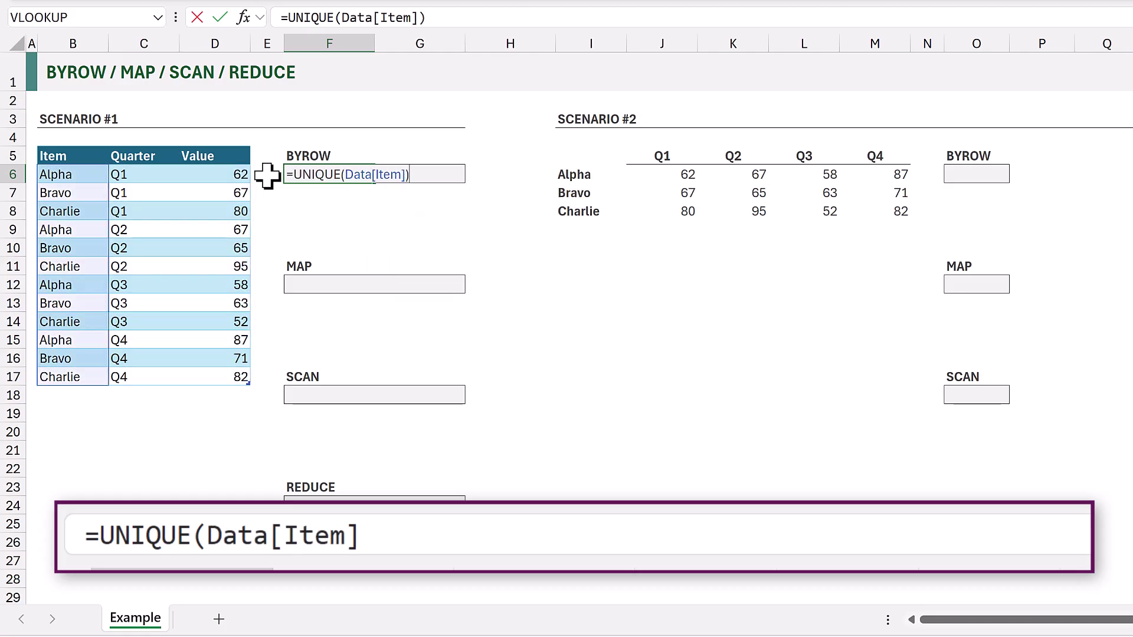
key(ctrl+Return)
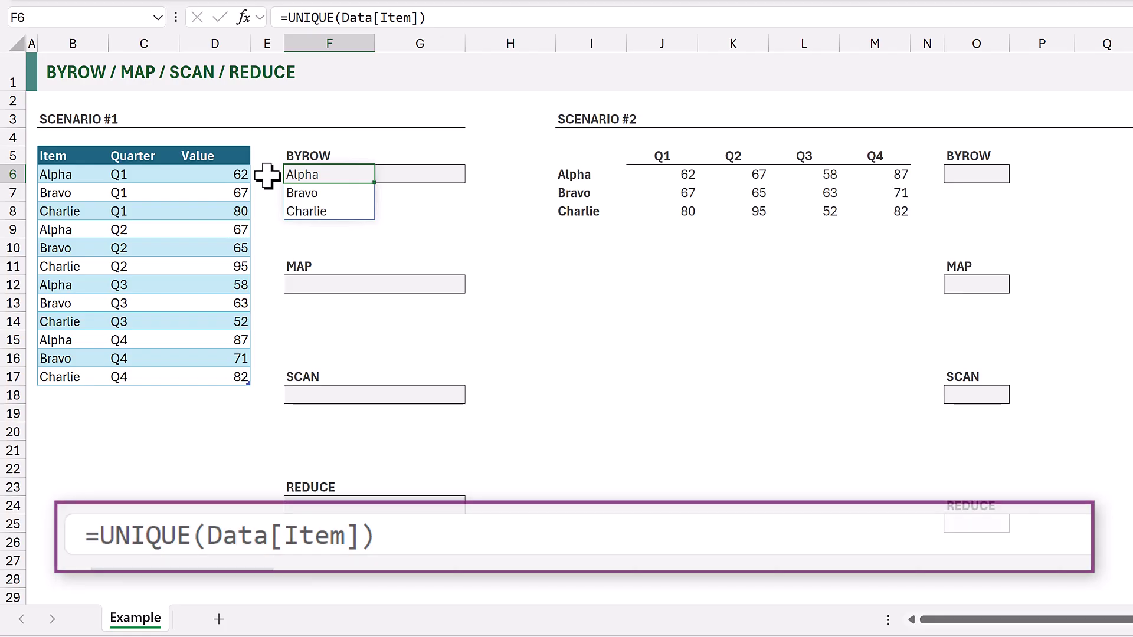
key(Right)
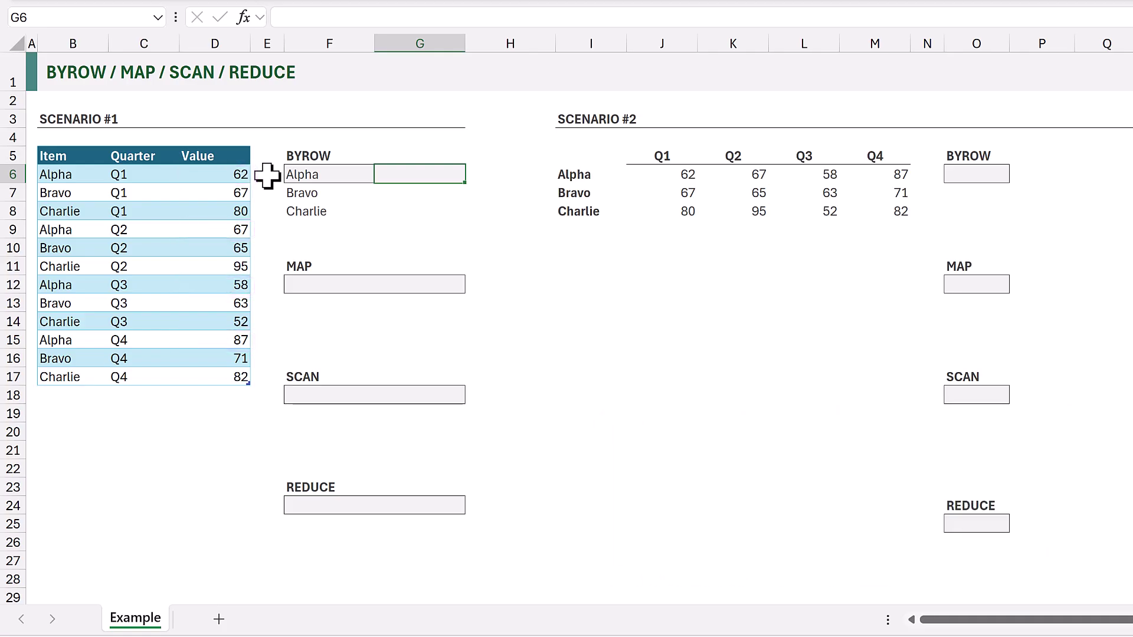
In G6, enter =FILTER(Data[Value],Data[Item]=F6) to return Alpha's values.
text(=FILTER()
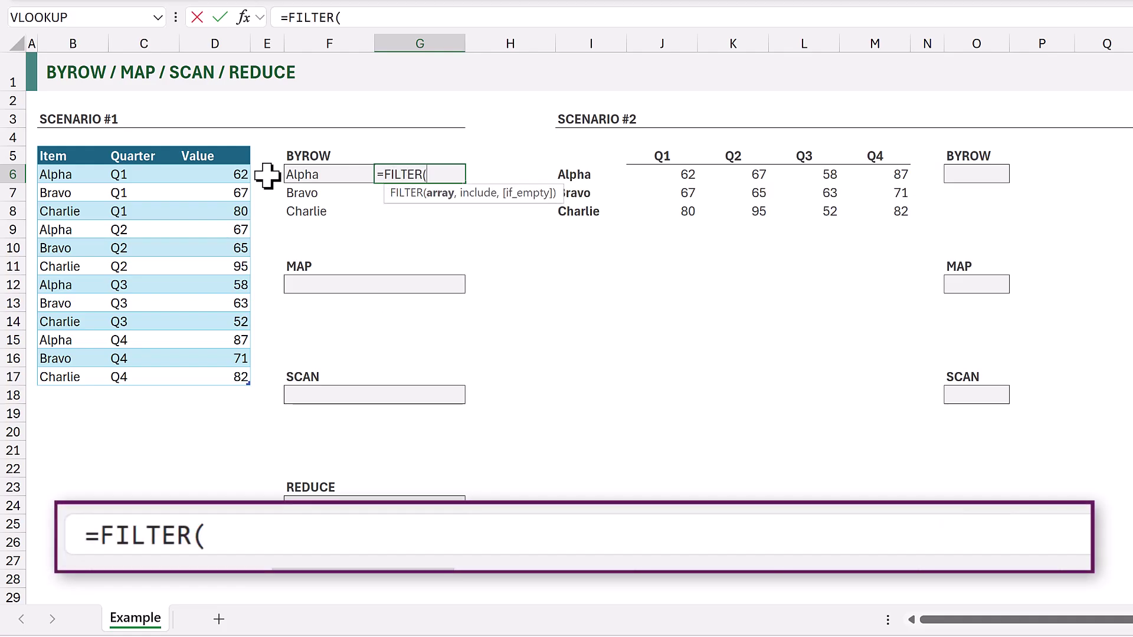
text(Data[V)
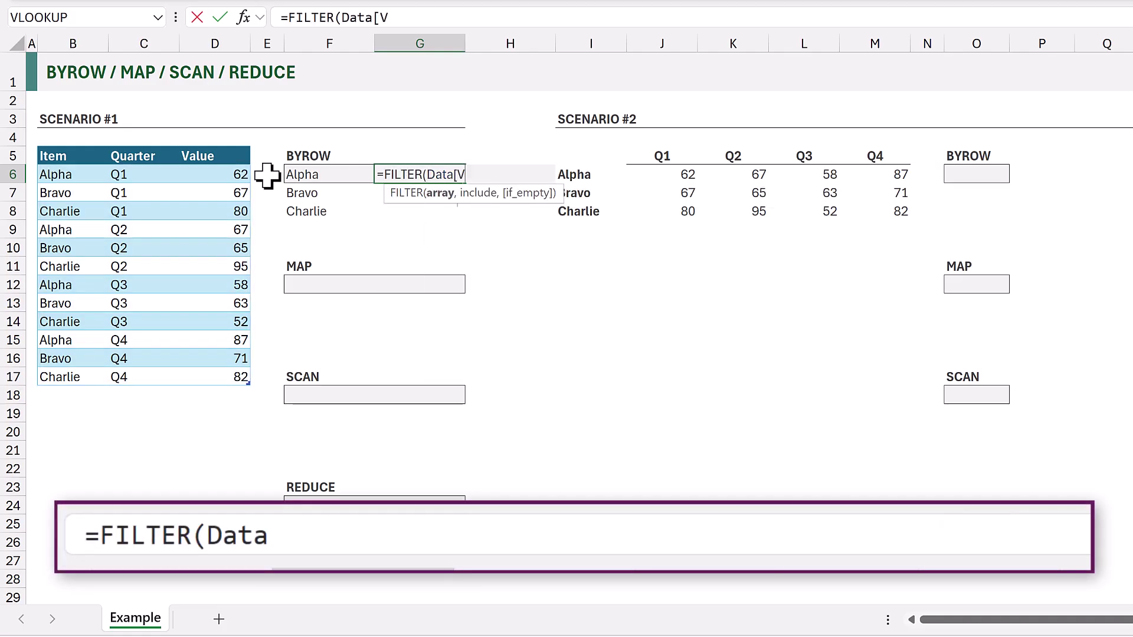
key(Tab)
text(])
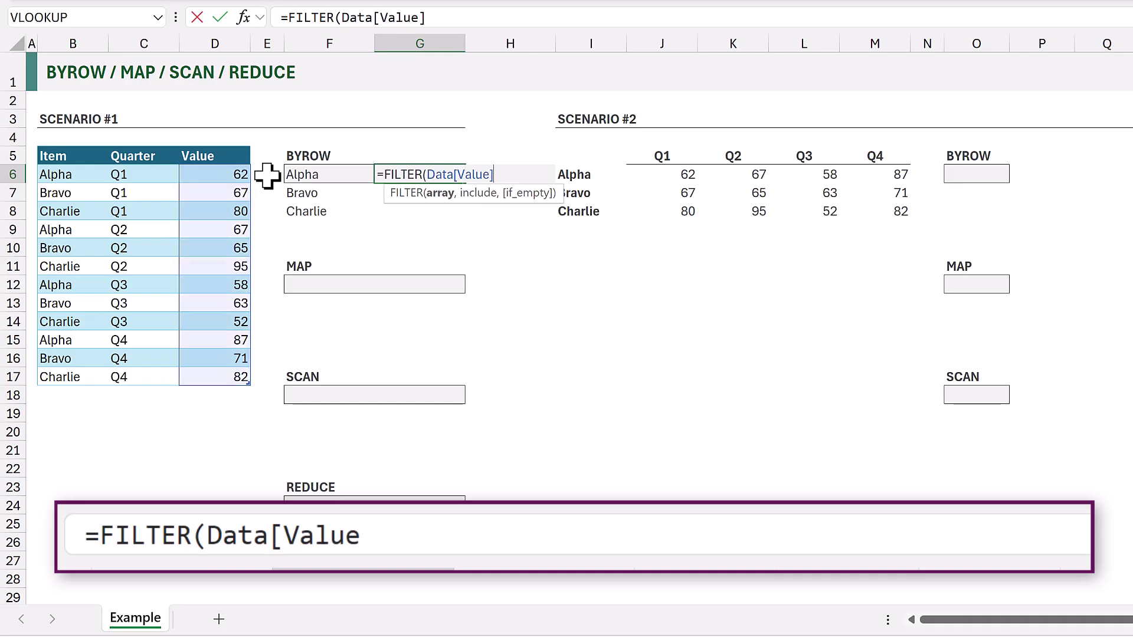
text(,Data[Item])
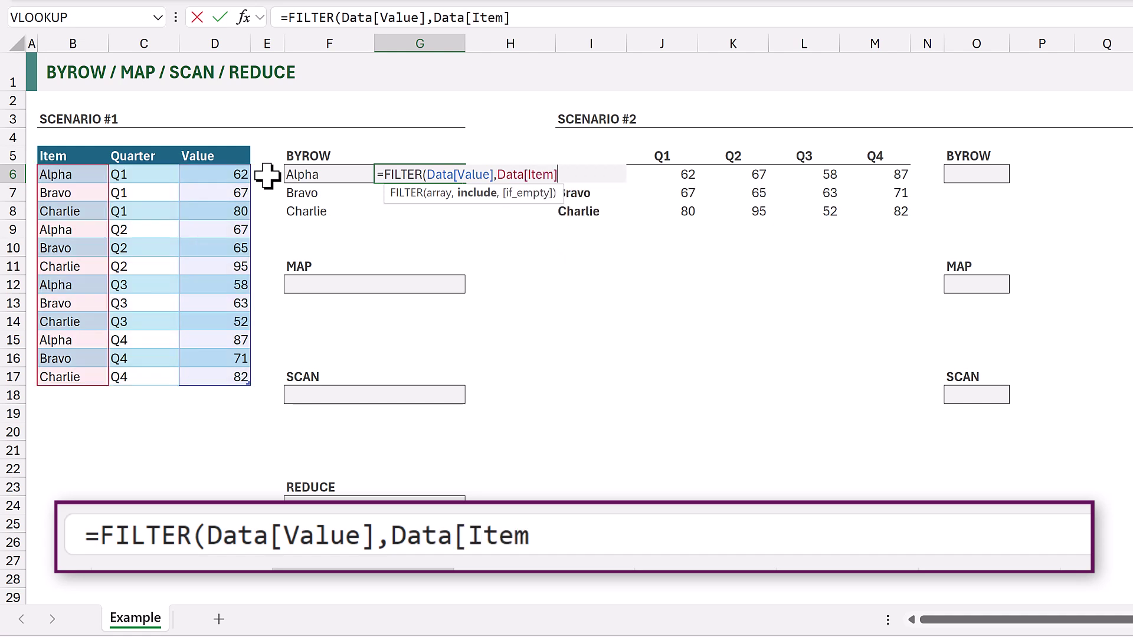
text(=F6)
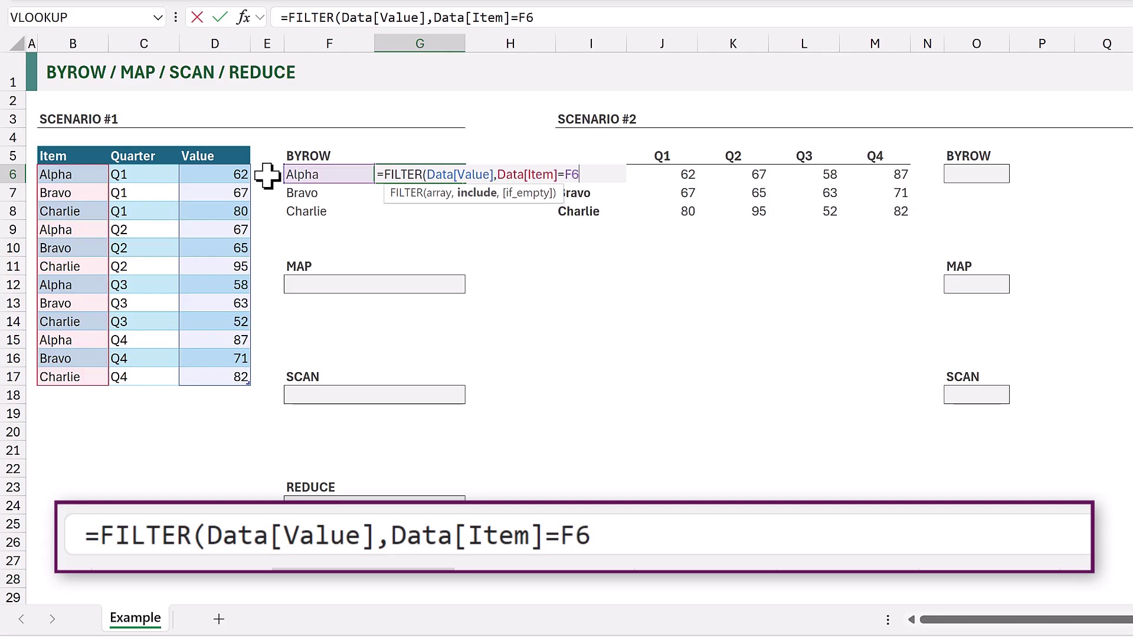
text())
key(ctrl+Return)
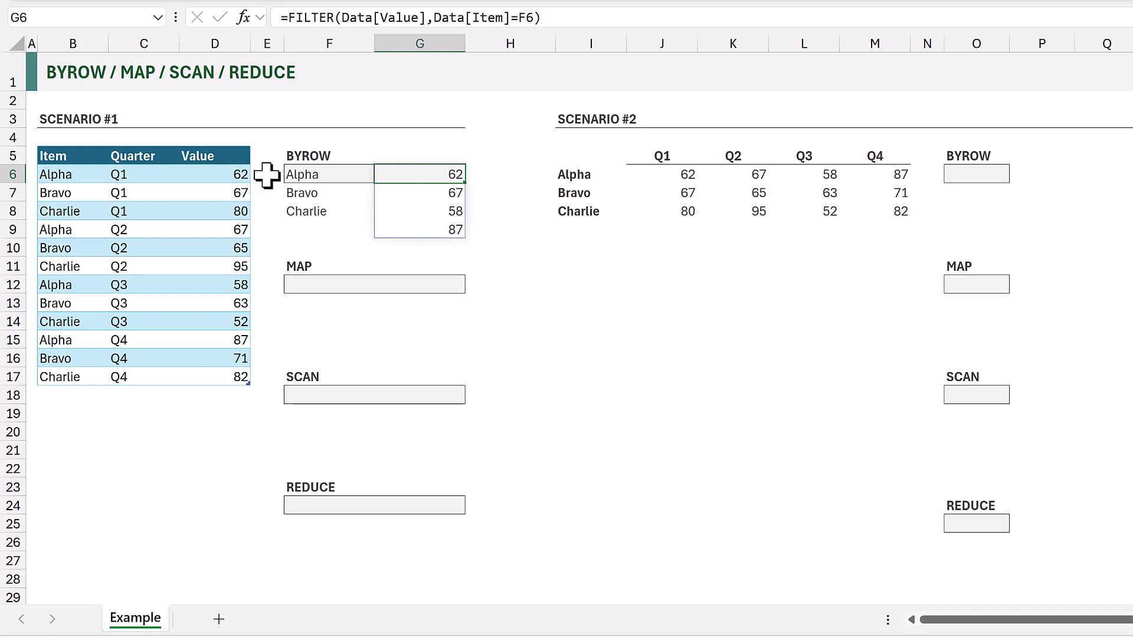
Wrap the FILTER in TEXTJOIN("|",TRUE,…) to join Alpha's values as 62|67|58|87.
click(286, 17)
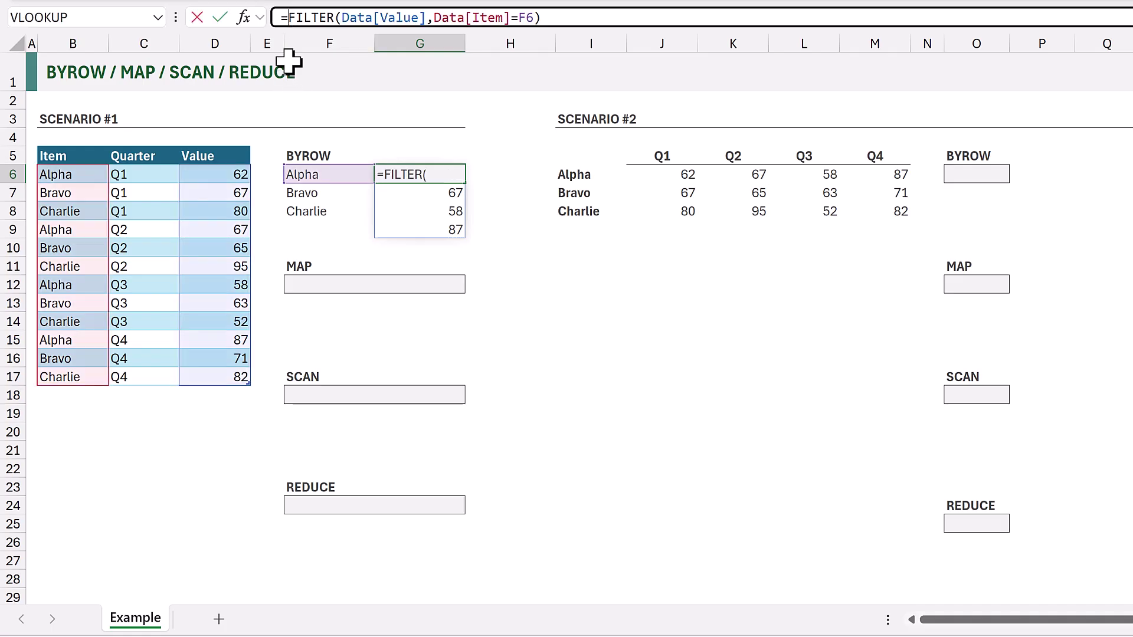
text(TEXT)
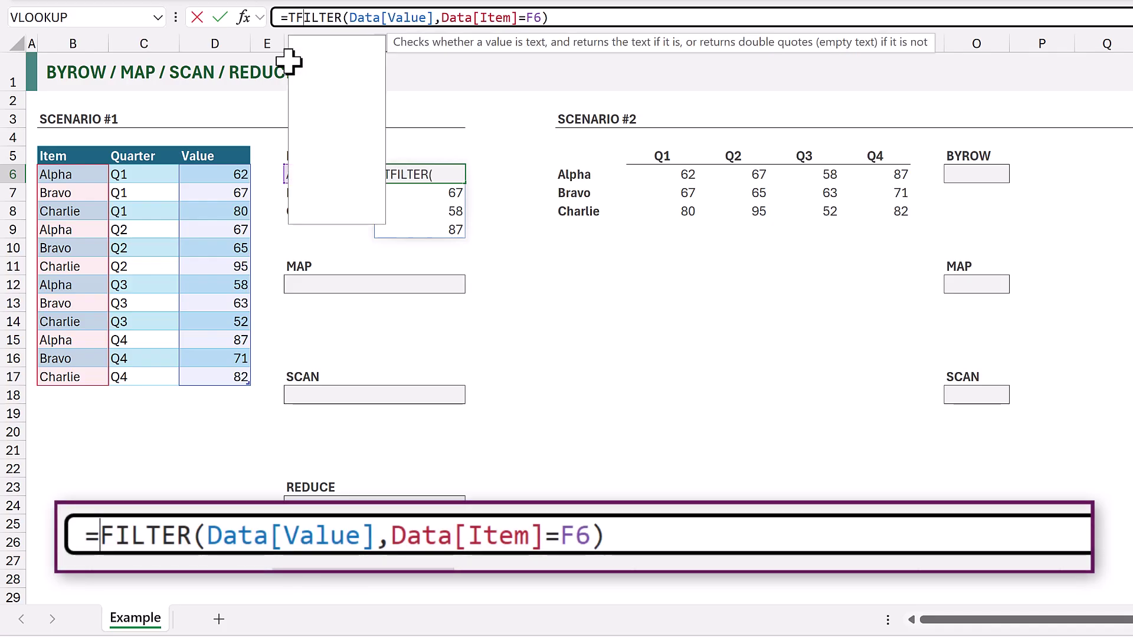
text(JOIN)
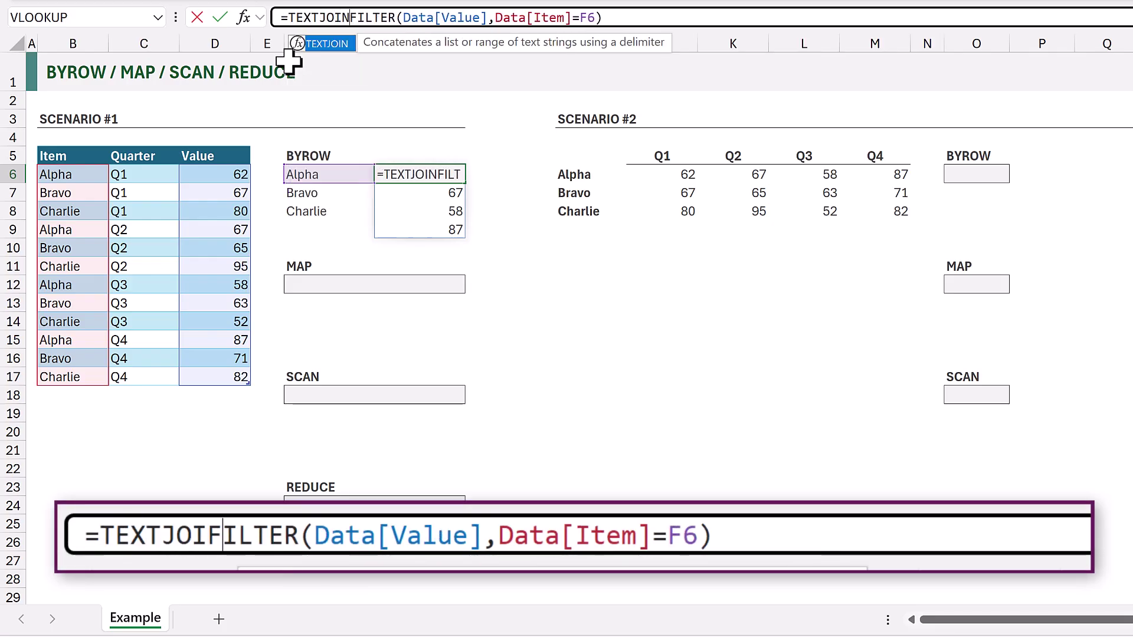
text(("|")
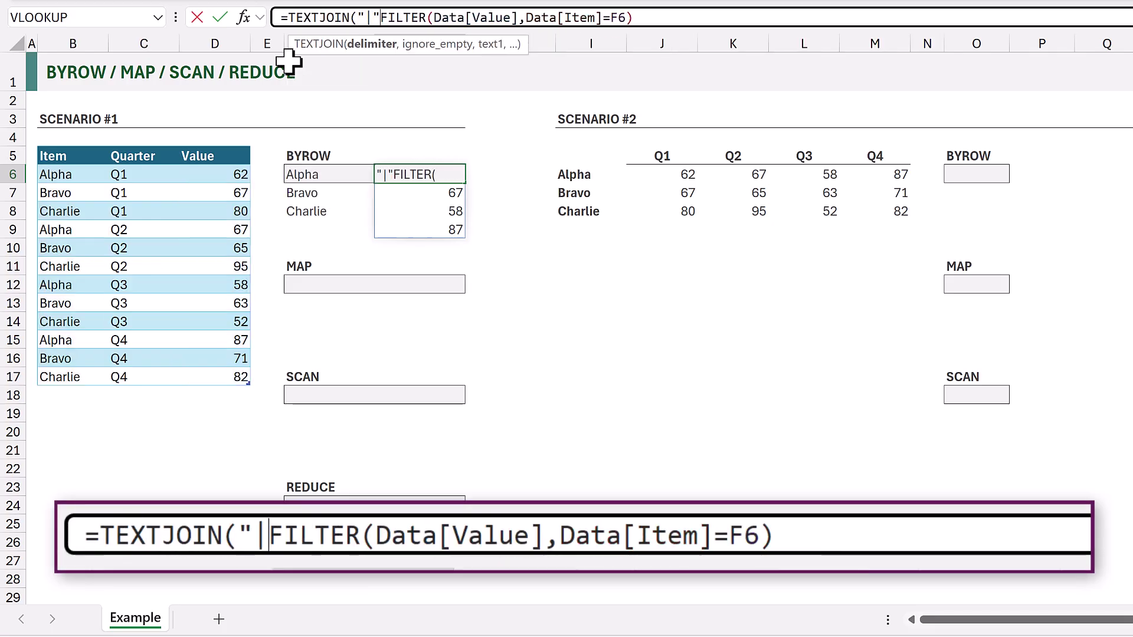
text(,)
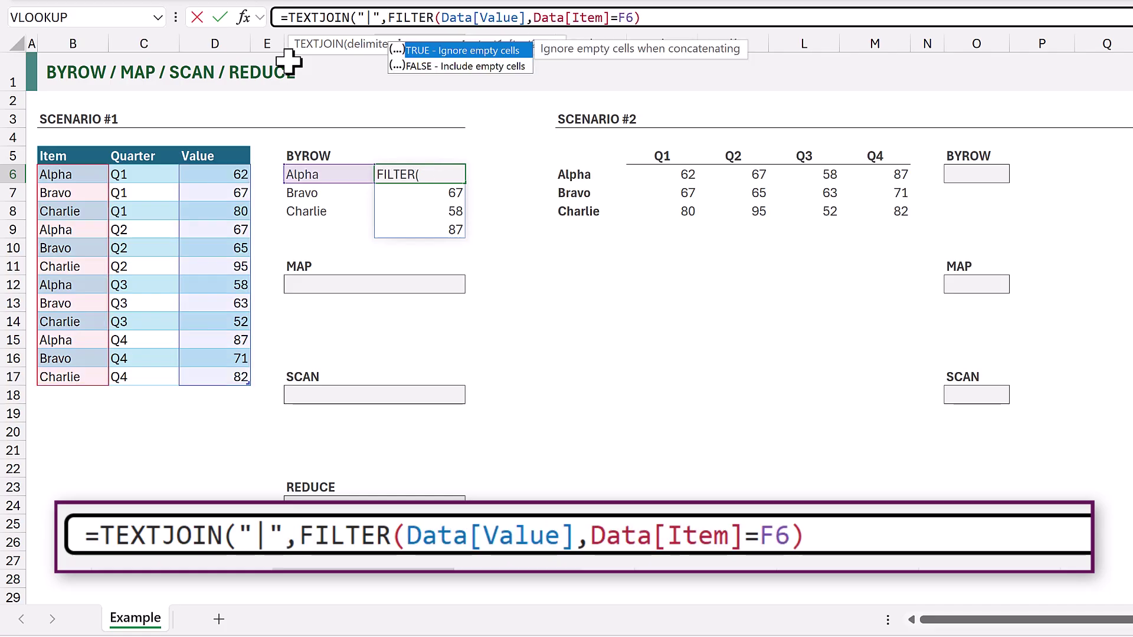
text(TRUE,)
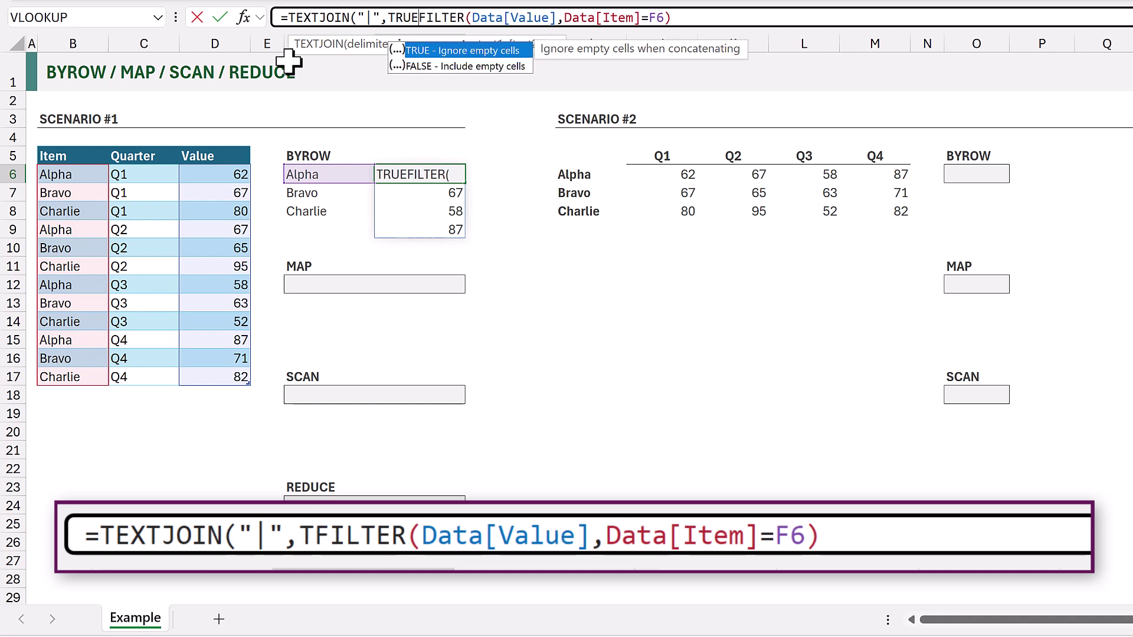
click(688, 17)
text())
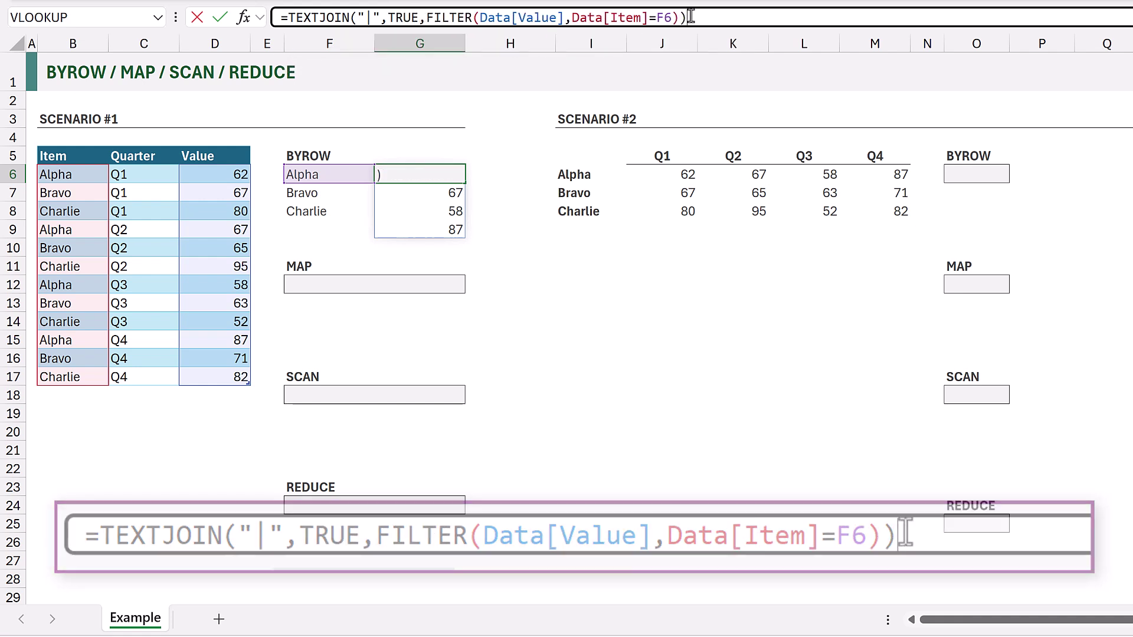
key(ctrl+Return)
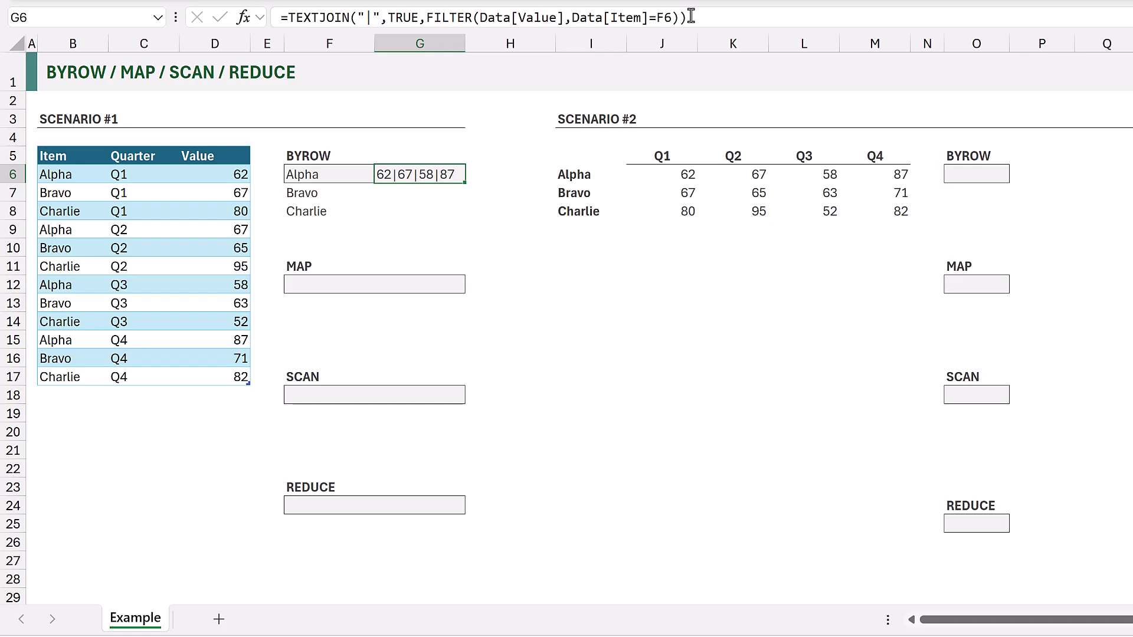
Try filling TEXTJOIN down and adding a Delta row with value 20, then undo both.
drag(465, 183, 471, 218)
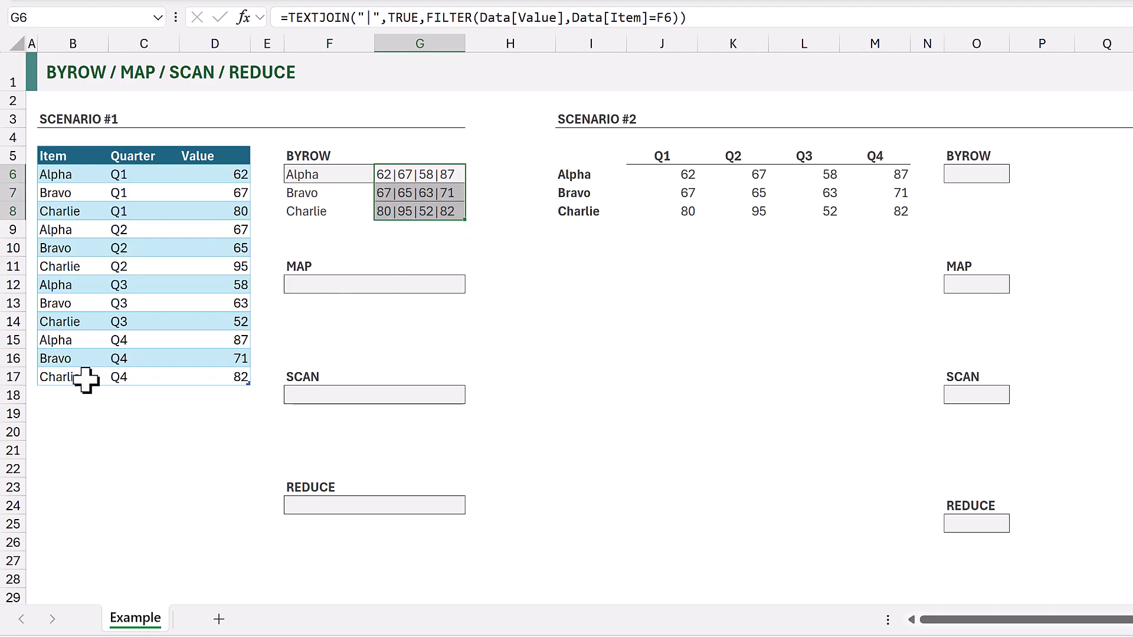
click(69, 394)
text(Delta)
key(Tab)
key(Tab)
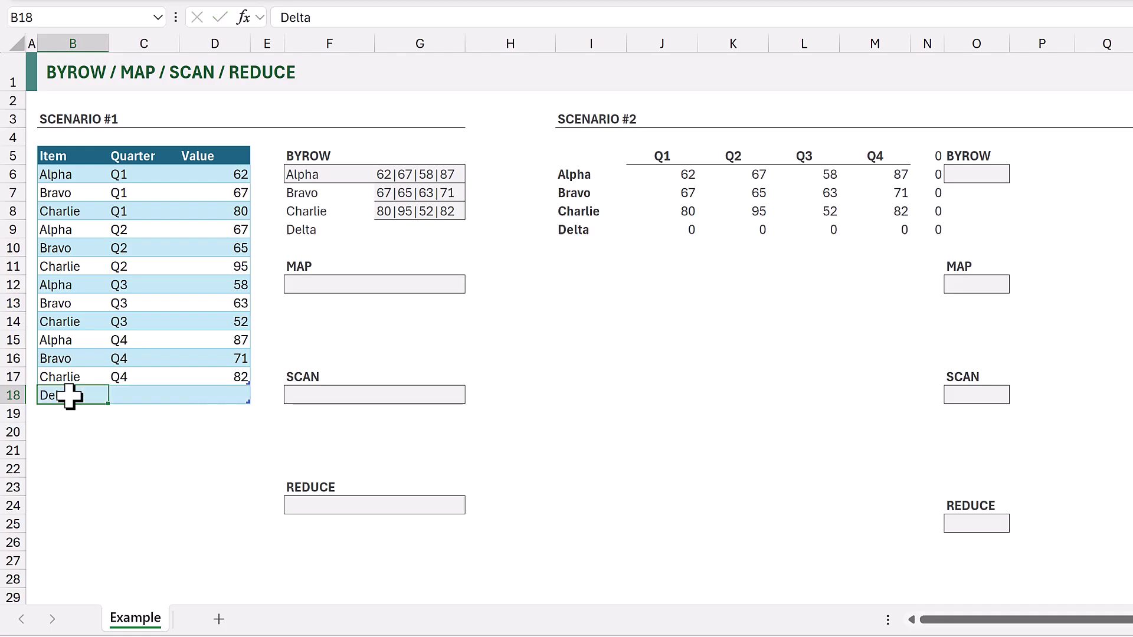
text(20)
key(ctrl+Return)
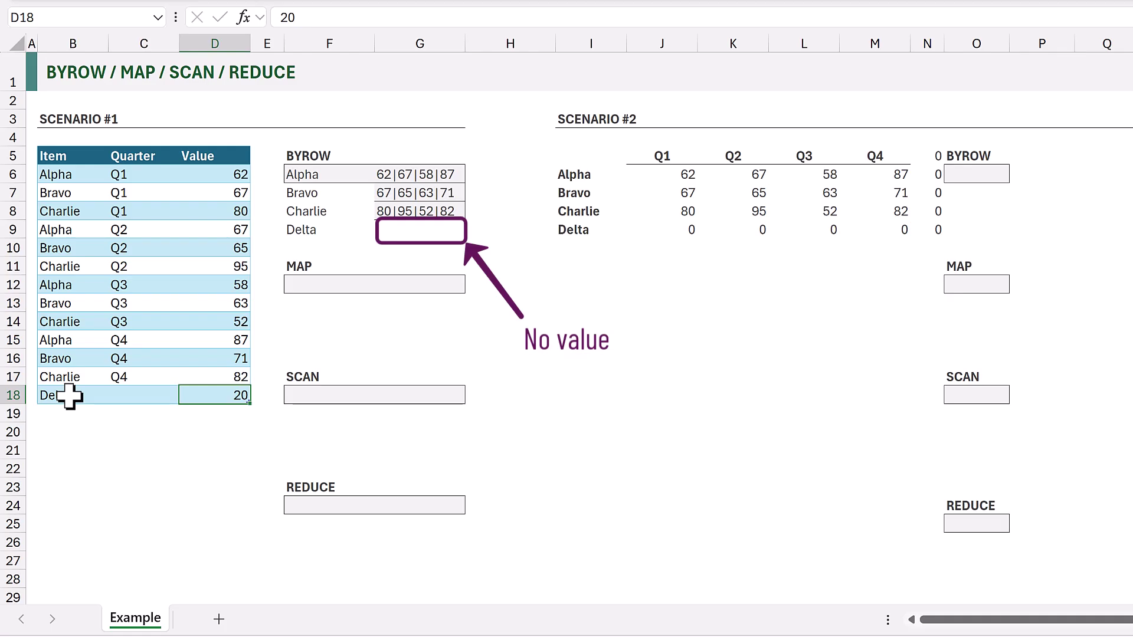
key(ctrl+z)
key(ctrl+z)
key(ctrl+z)
key(ctrl+z)
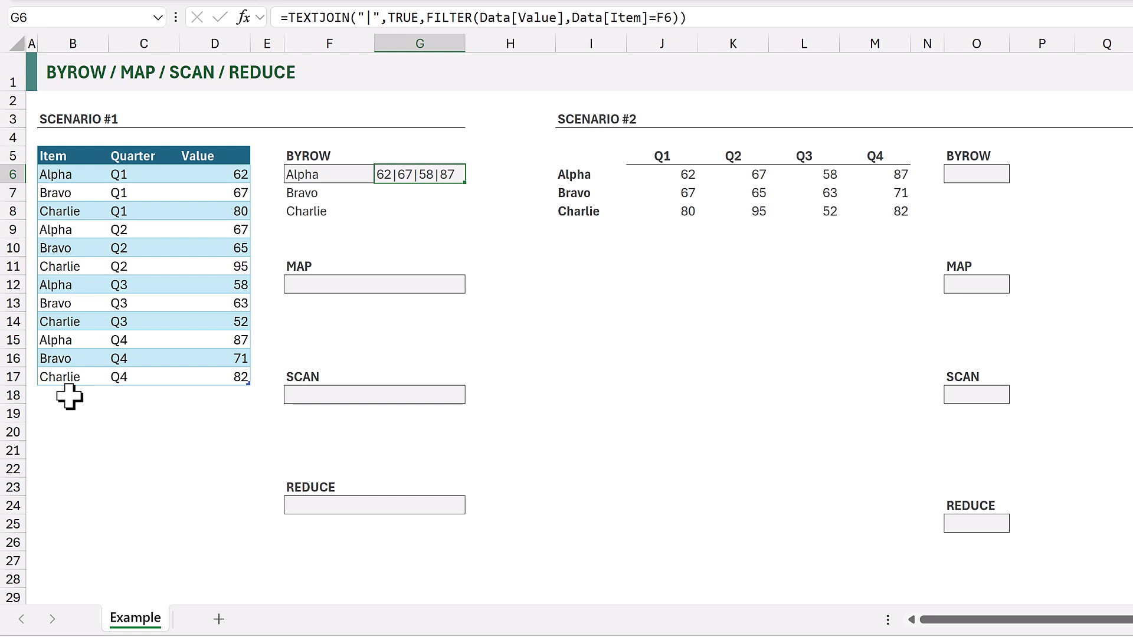
Change F6 to the spill reference F6#, then wrap TEXTJOIN in LAMBDA(r,…) filtering on r.
click(673, 17)
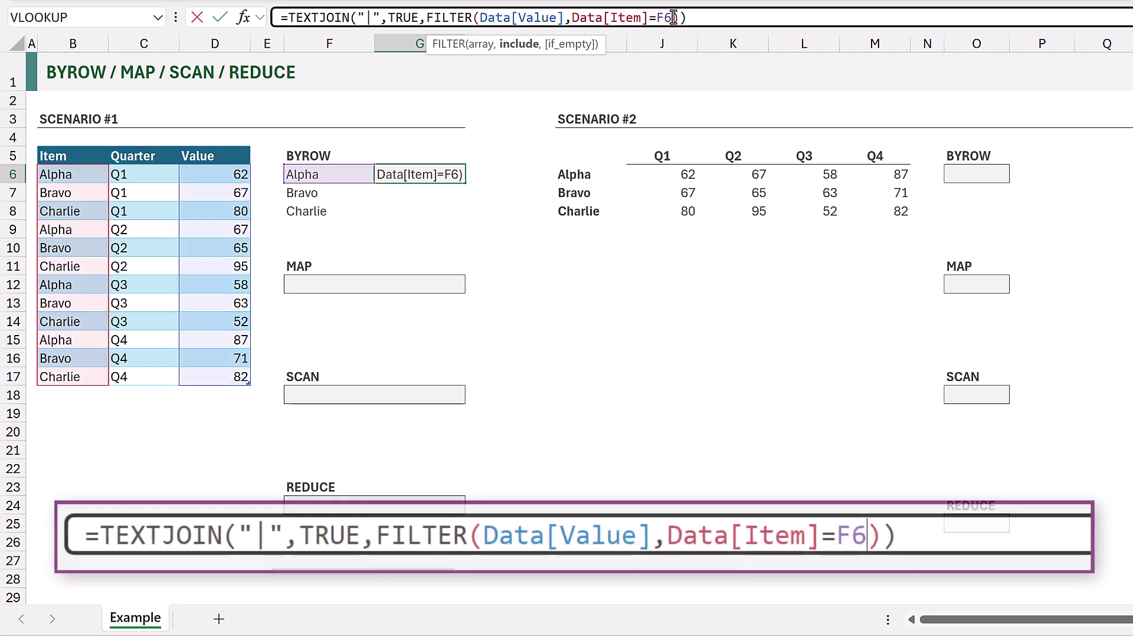
text(#)
key(ctrl+Return)
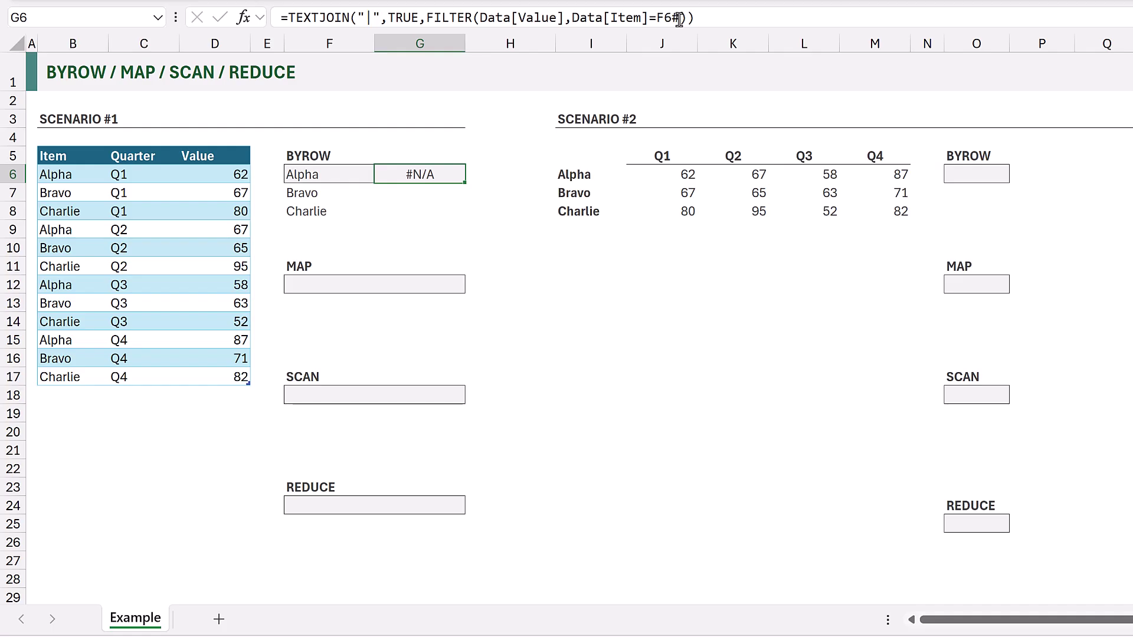
click(289, 17)
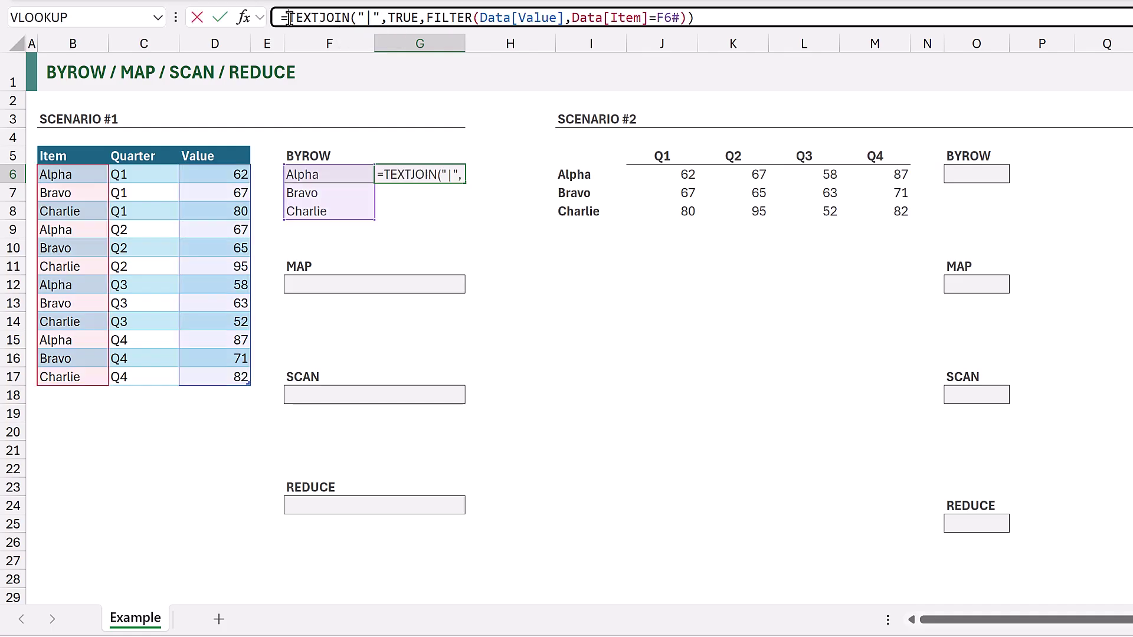
text(LAMBDA()
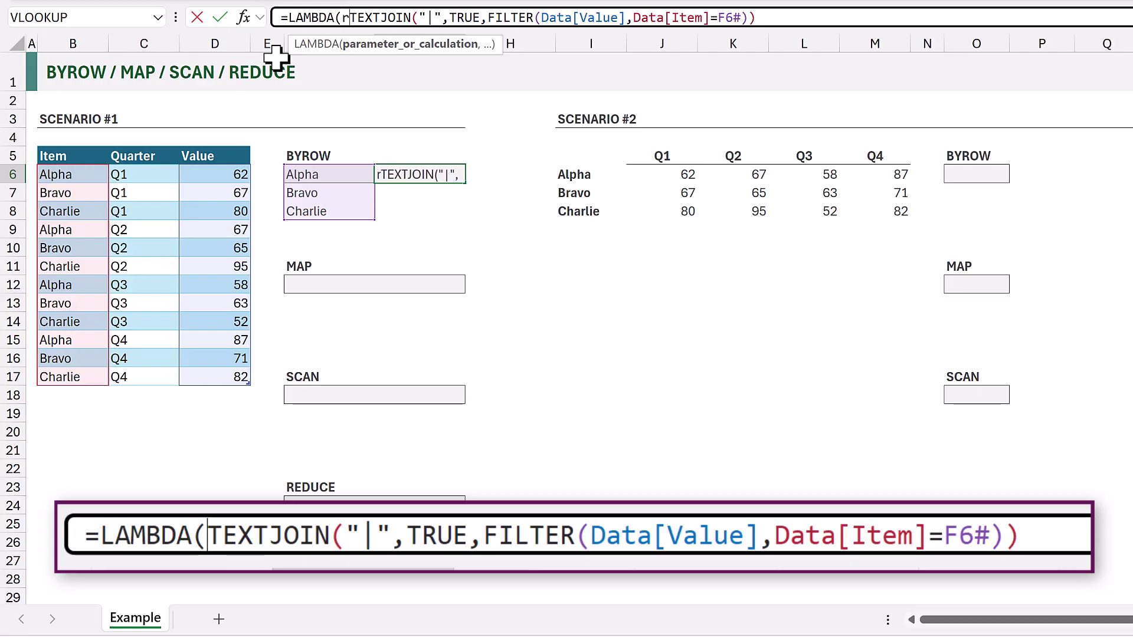
text(r,)
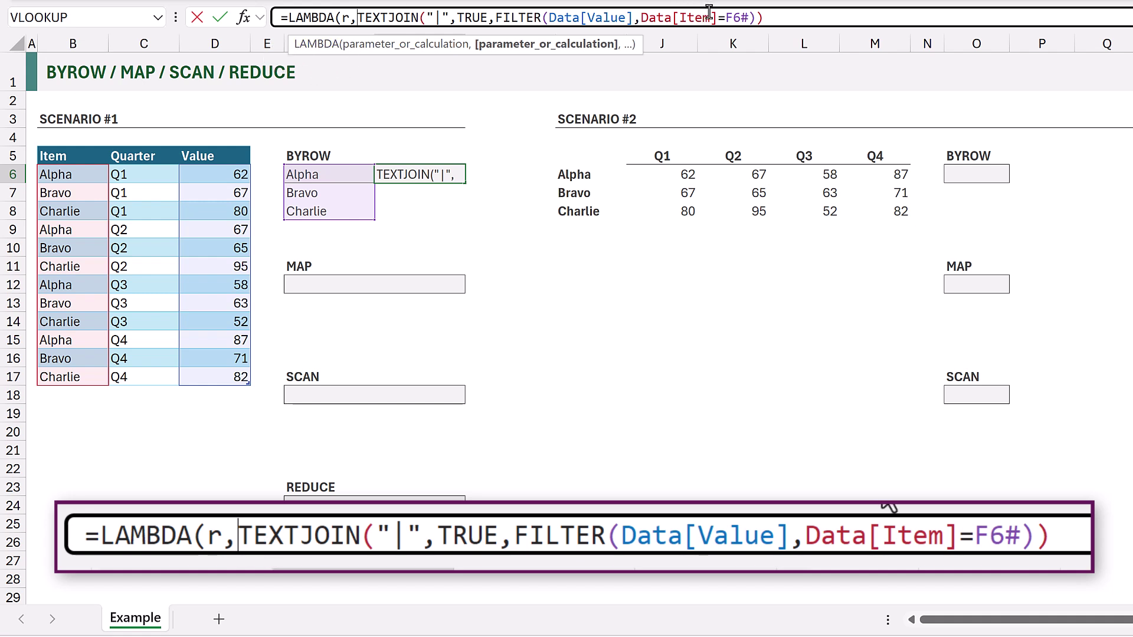
drag(741, 17, 747, 17)
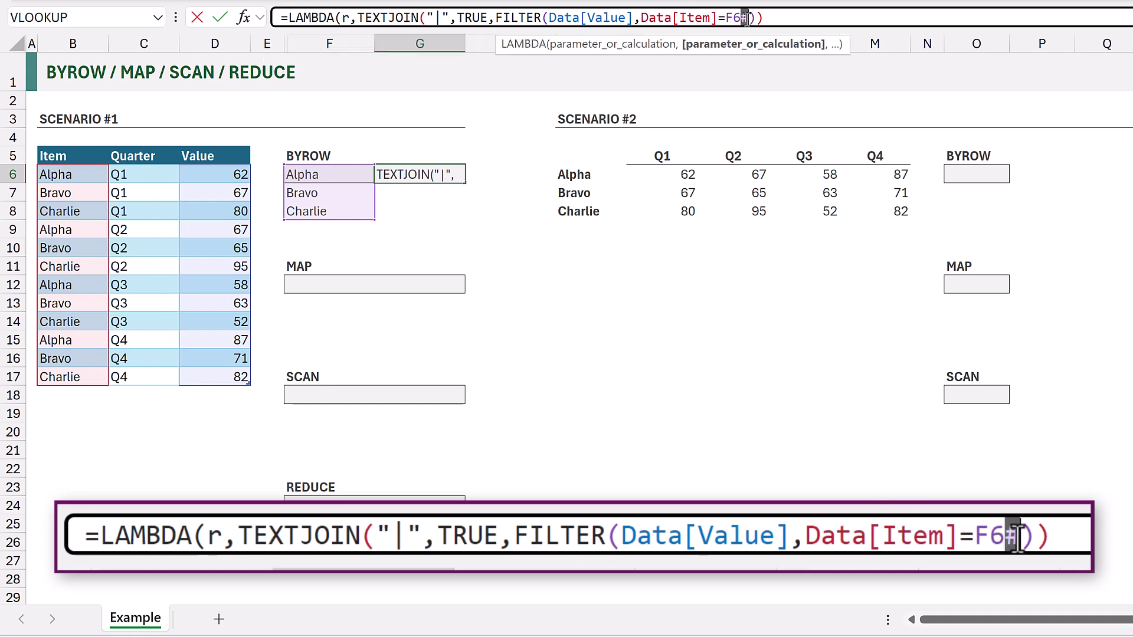
key(BackSpace)
key(BackSpace)
key(BackSpace)
text(r)
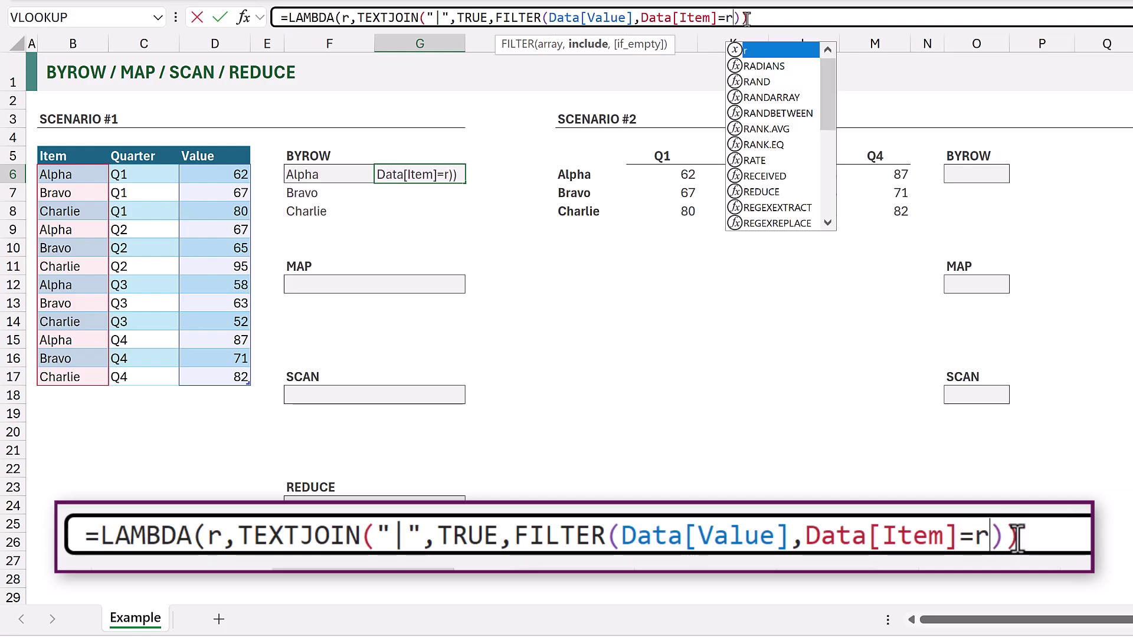
text())
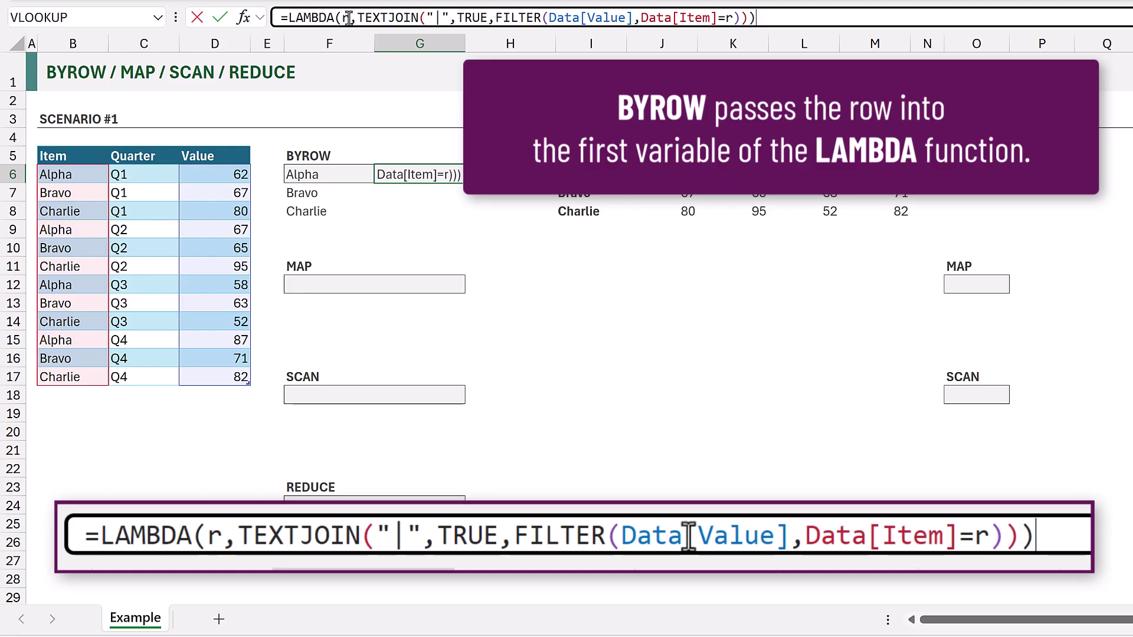
Wrap the LAMBDA in BYROW(F6#,…) so joined values spill for all three items.
click(290, 17)
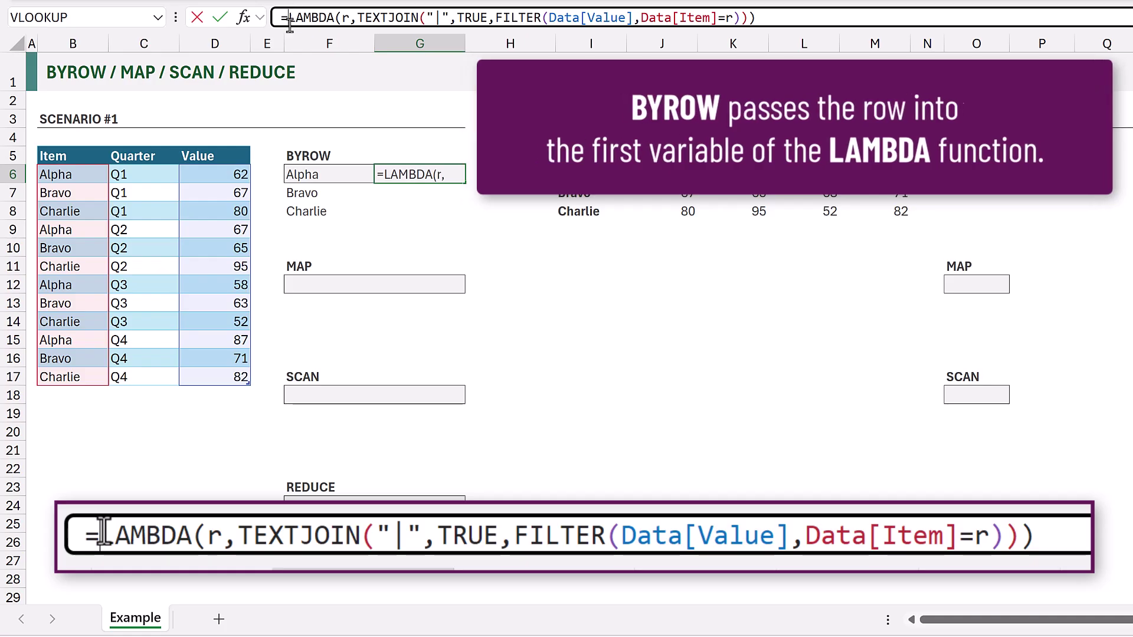
text(BYROW()
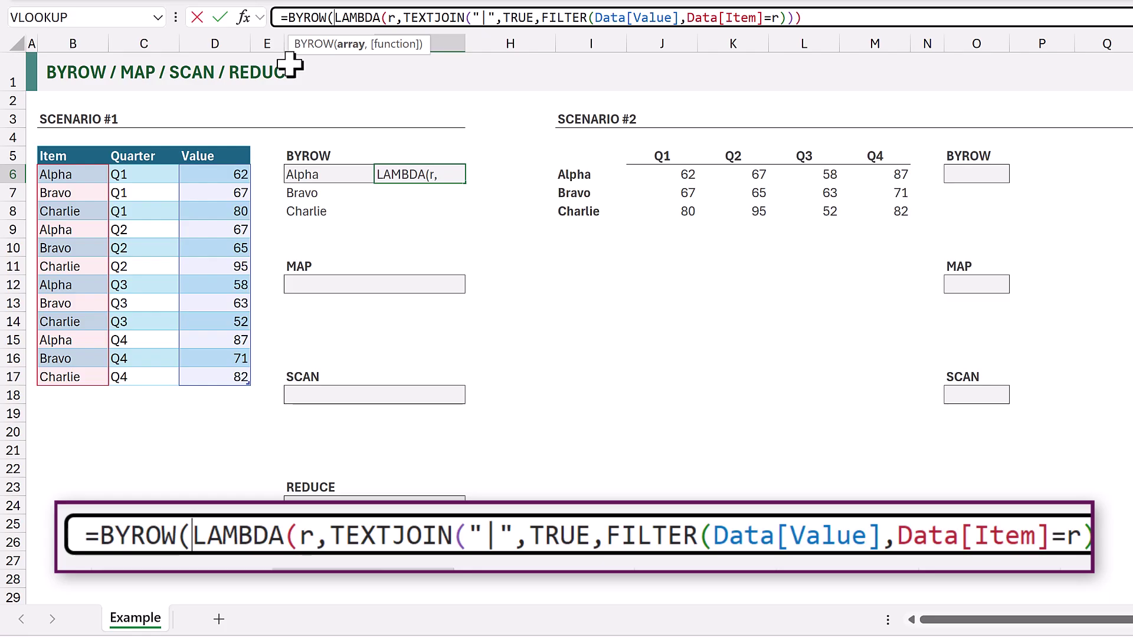
text(F6#)
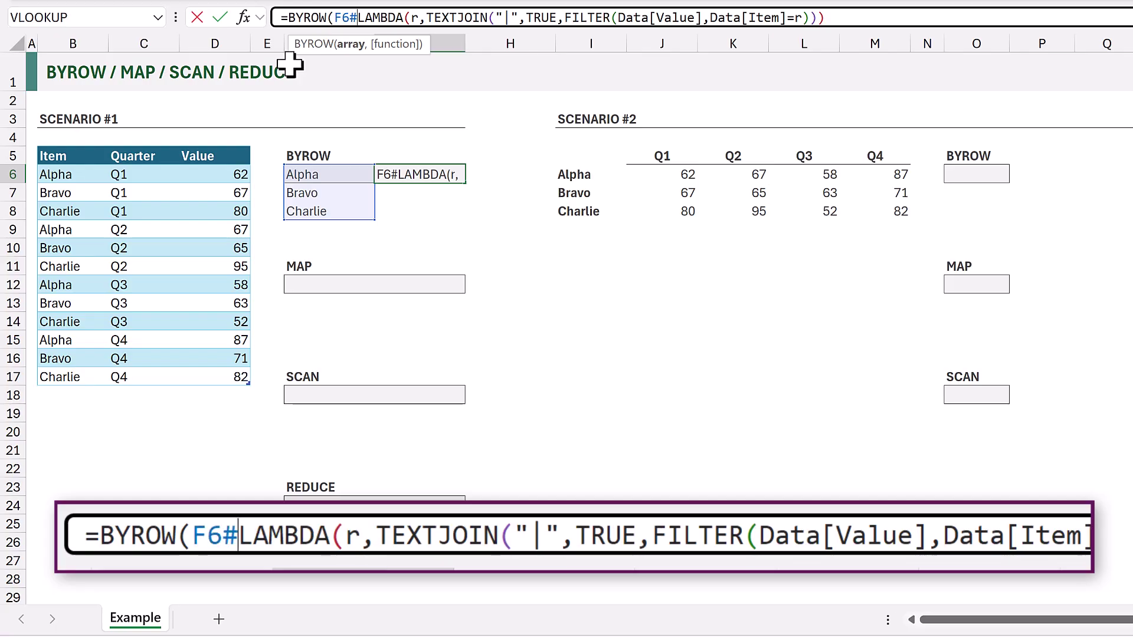
text(,)
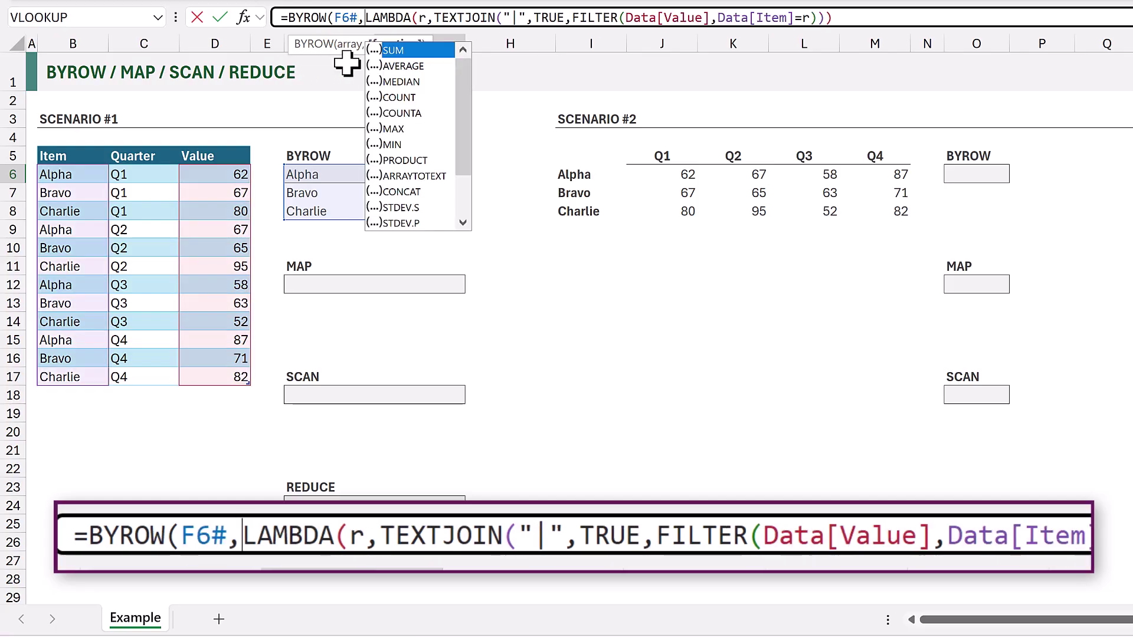
click(887, 17)
text())
key(ctrl+Return)
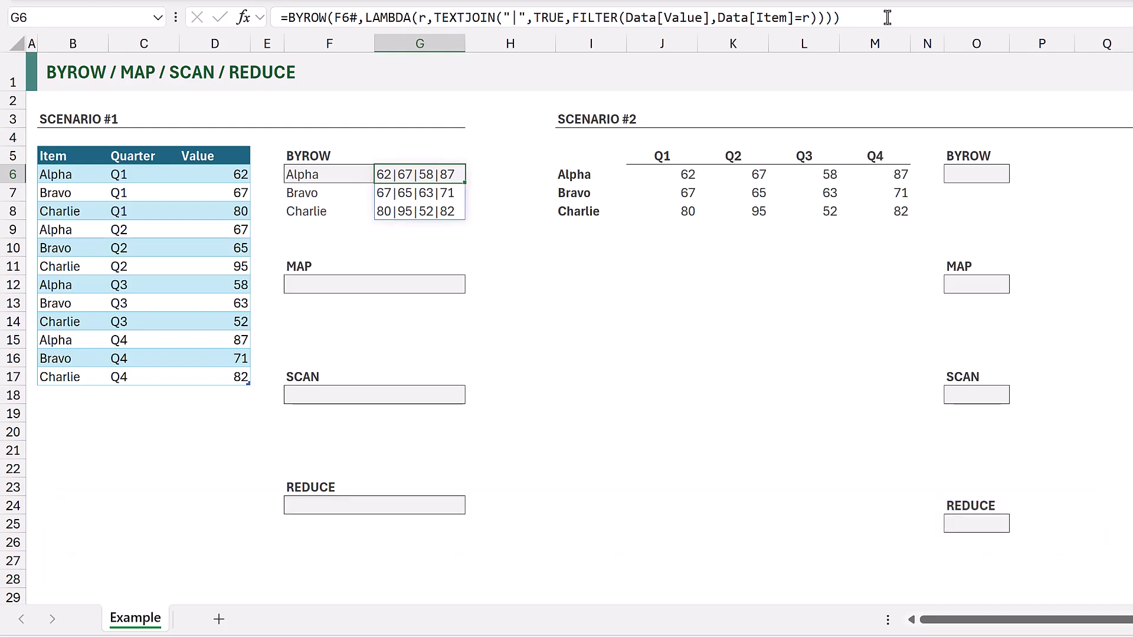
click(87, 395)
text(Delta)
key(Tab)
key(Tab)
text(20)
key(ctrl+Return)
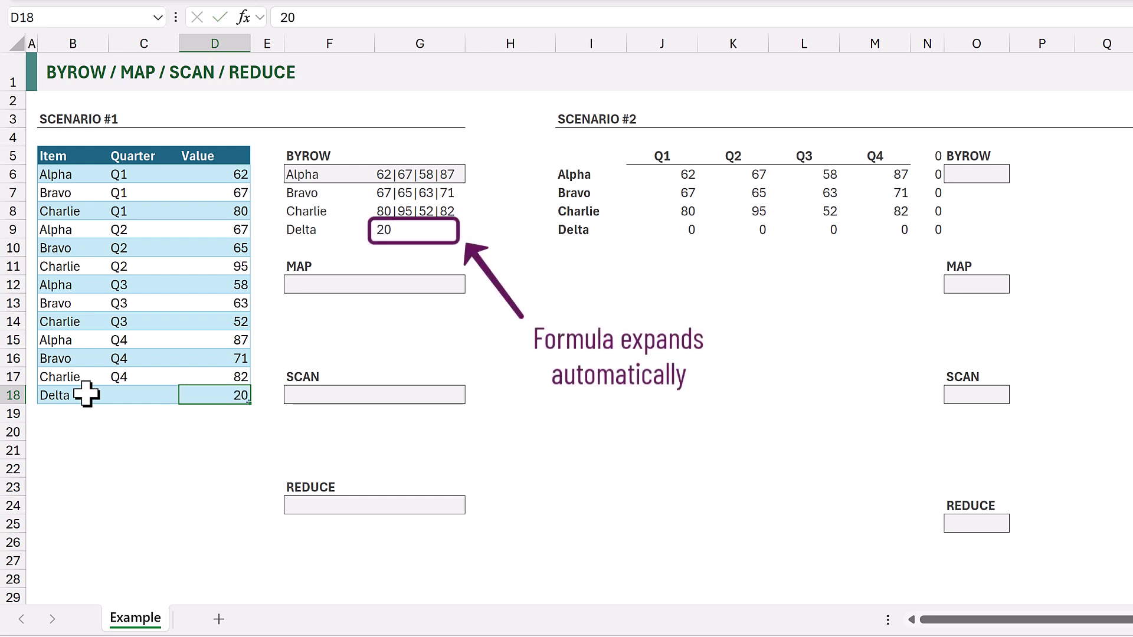
key(ctrl+z)
key(ctrl+z)
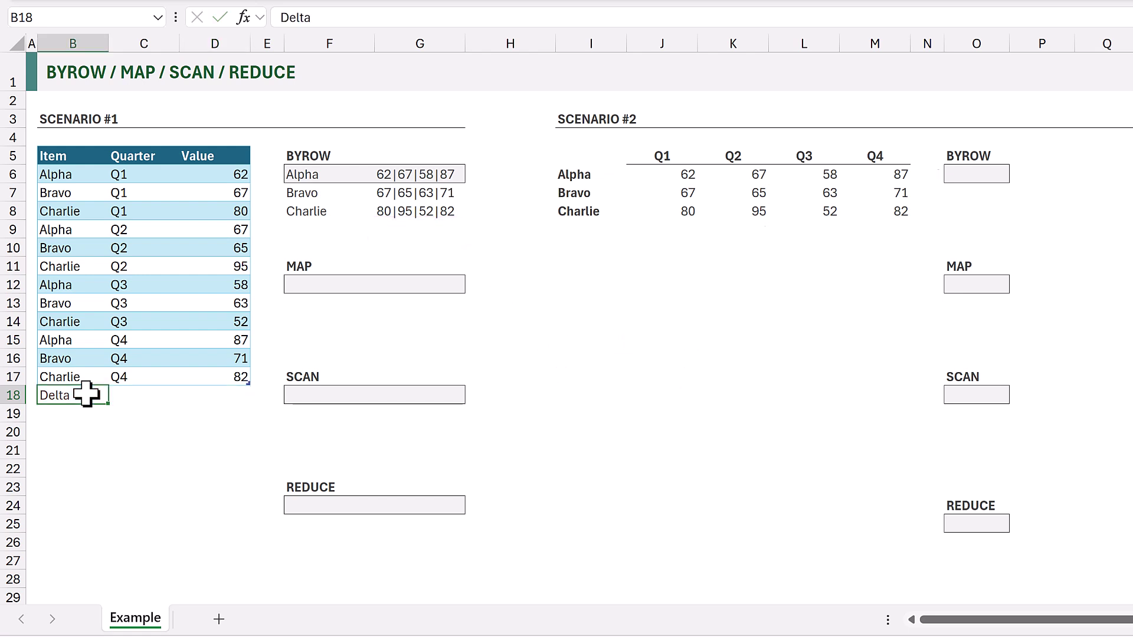
key(ctrl+z)
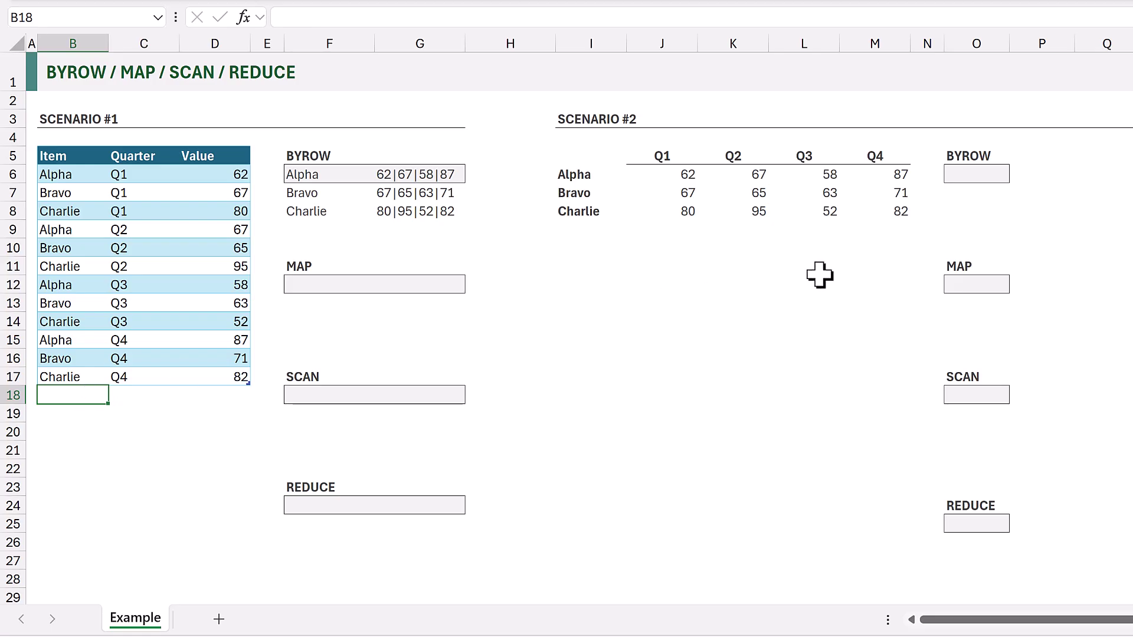
click(980, 173)
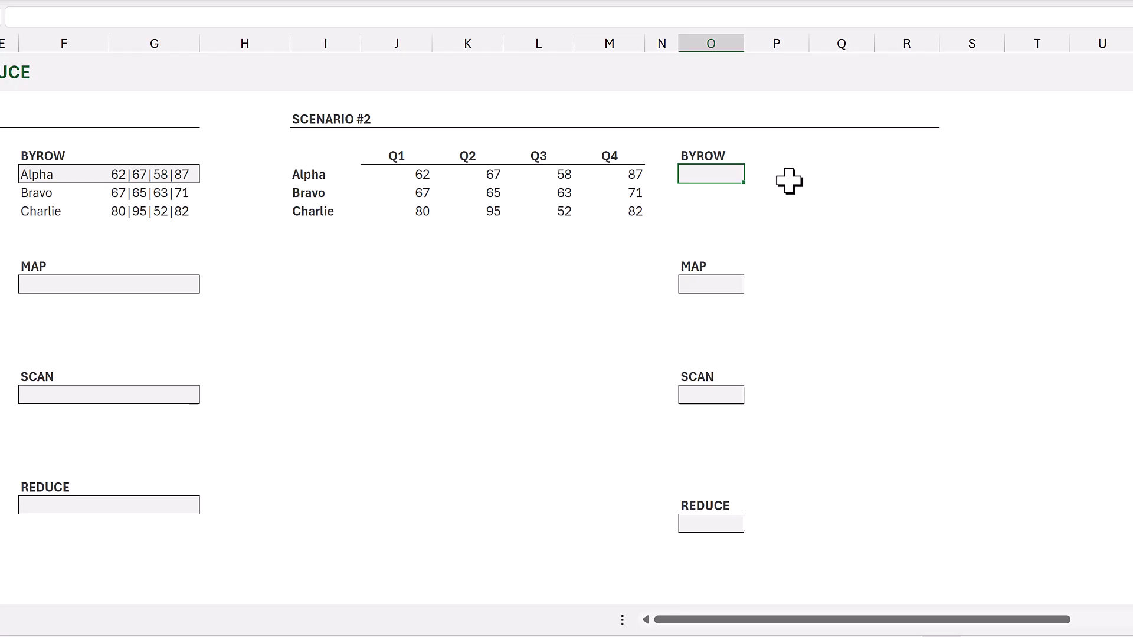
Enter =BYROW(J6#,LAMBDA(r,SUM(r)*1.2)) in O6, giving 328.8, 319.2 and 370.8.
text(=B)
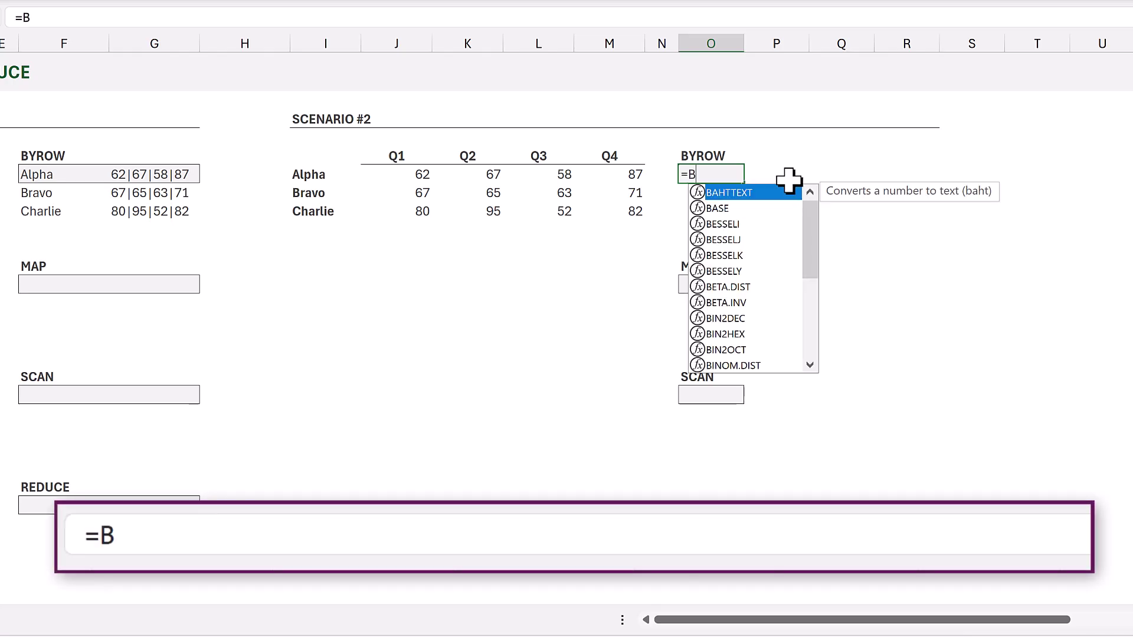
text(YROW()
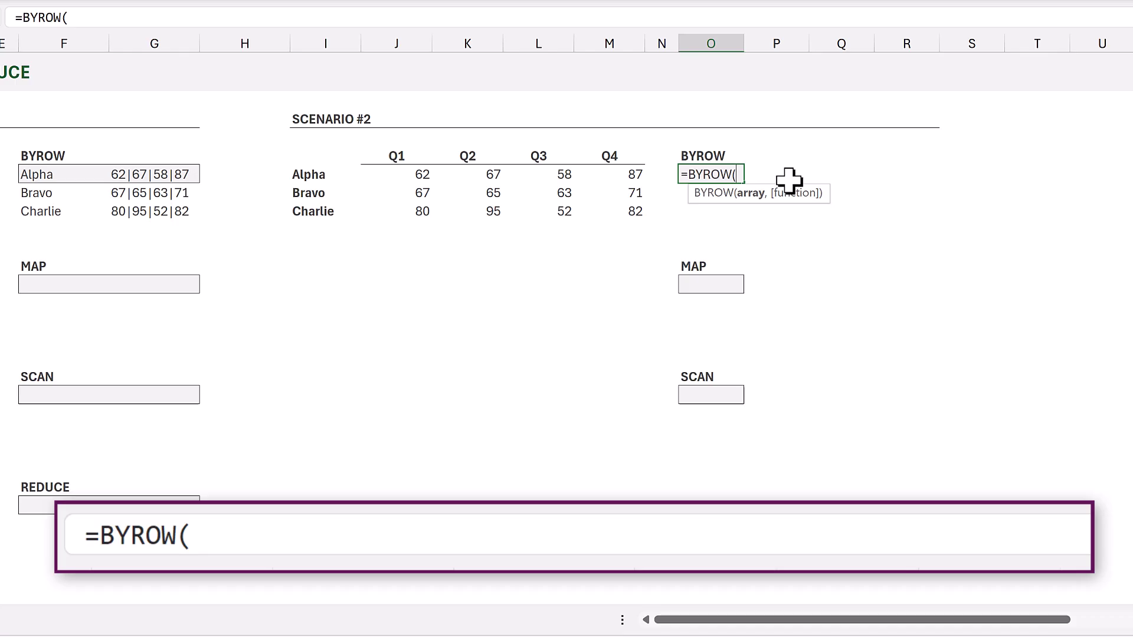
text(J6#)
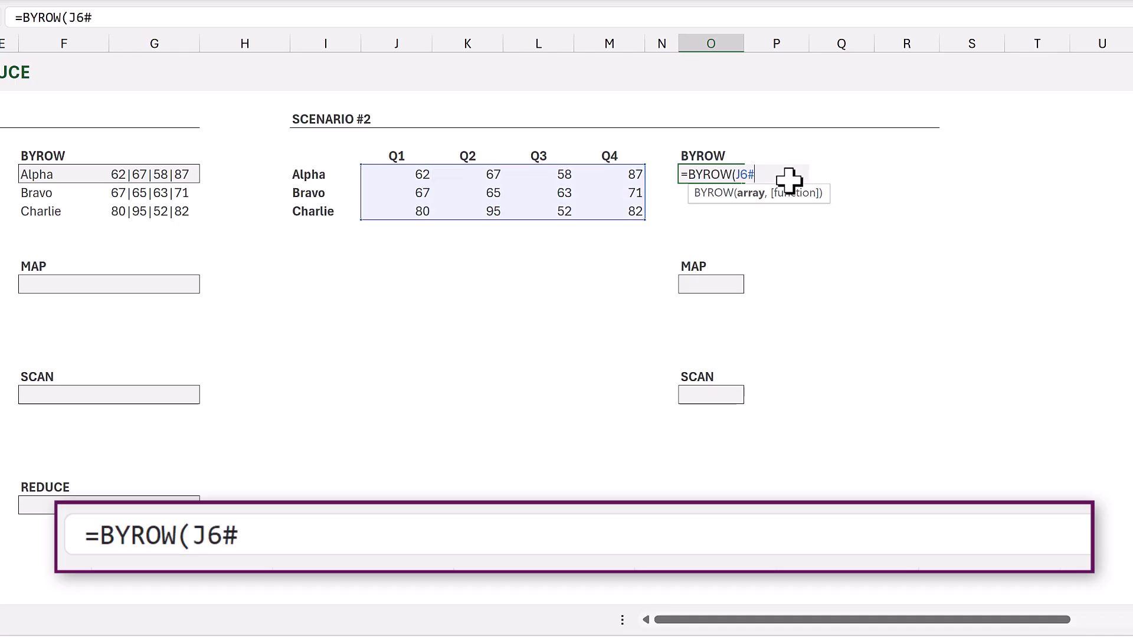
text(,)
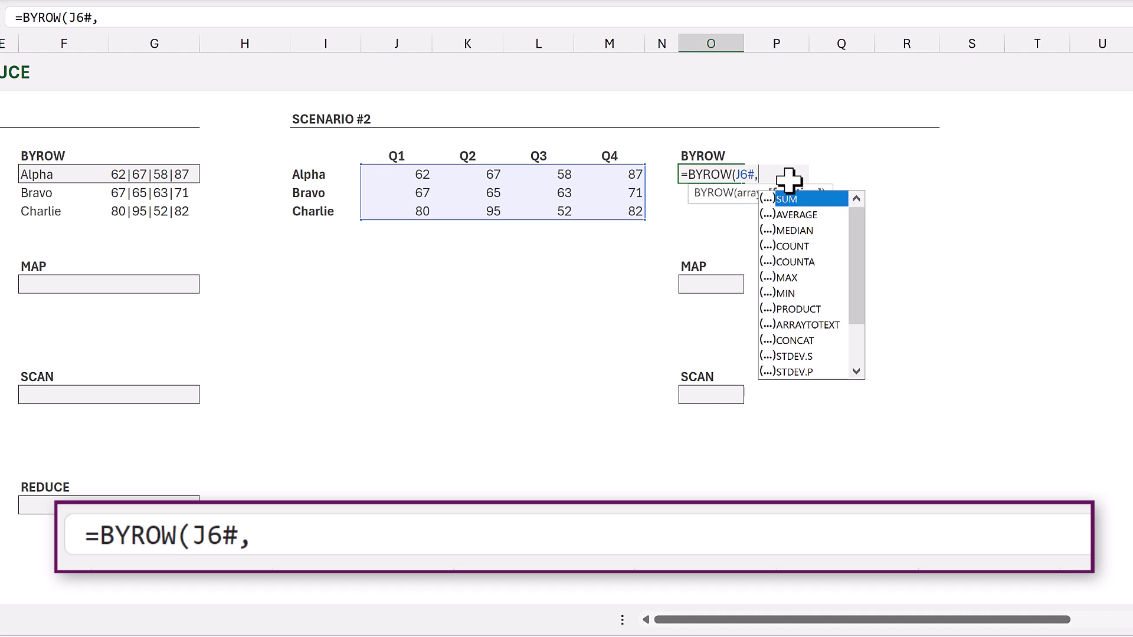
text(LAMBDA()
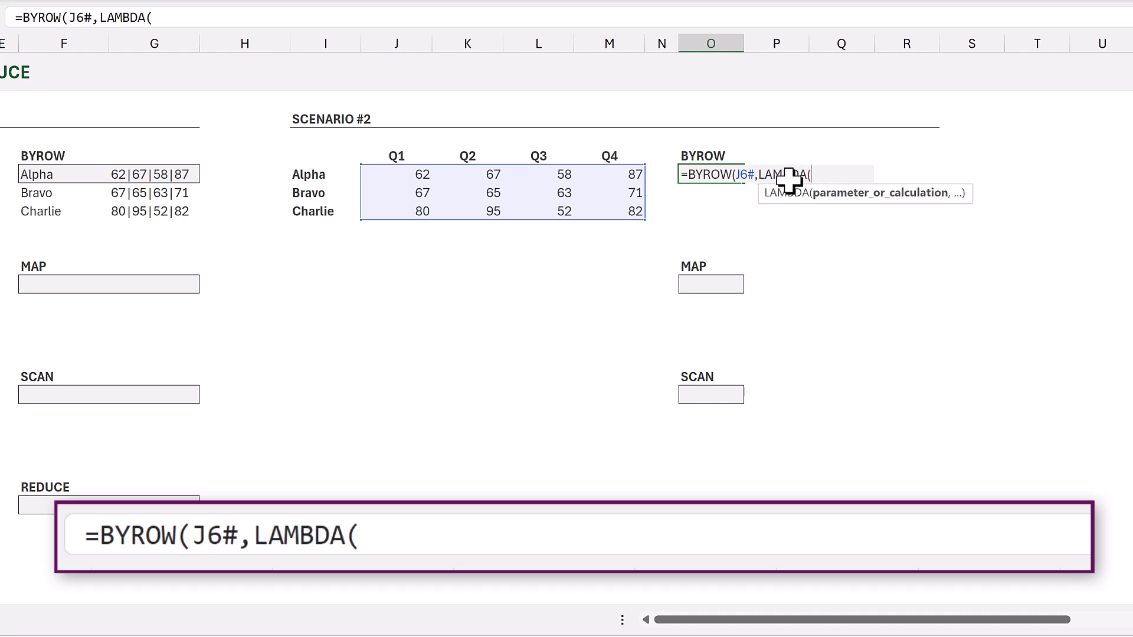
text(r,)
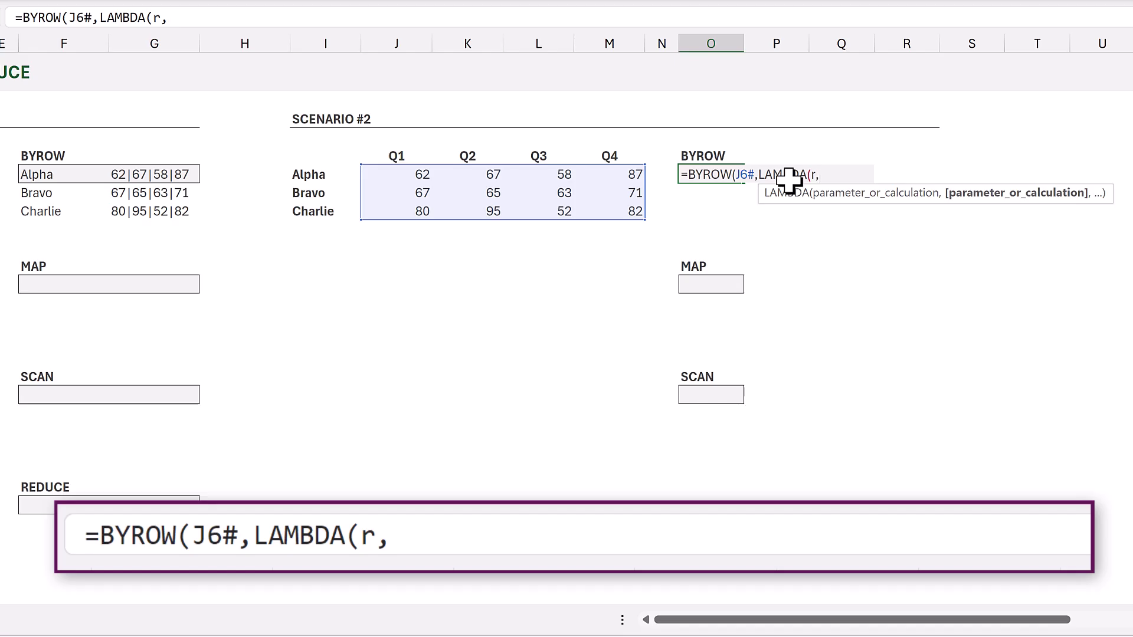
text(SUM(r)
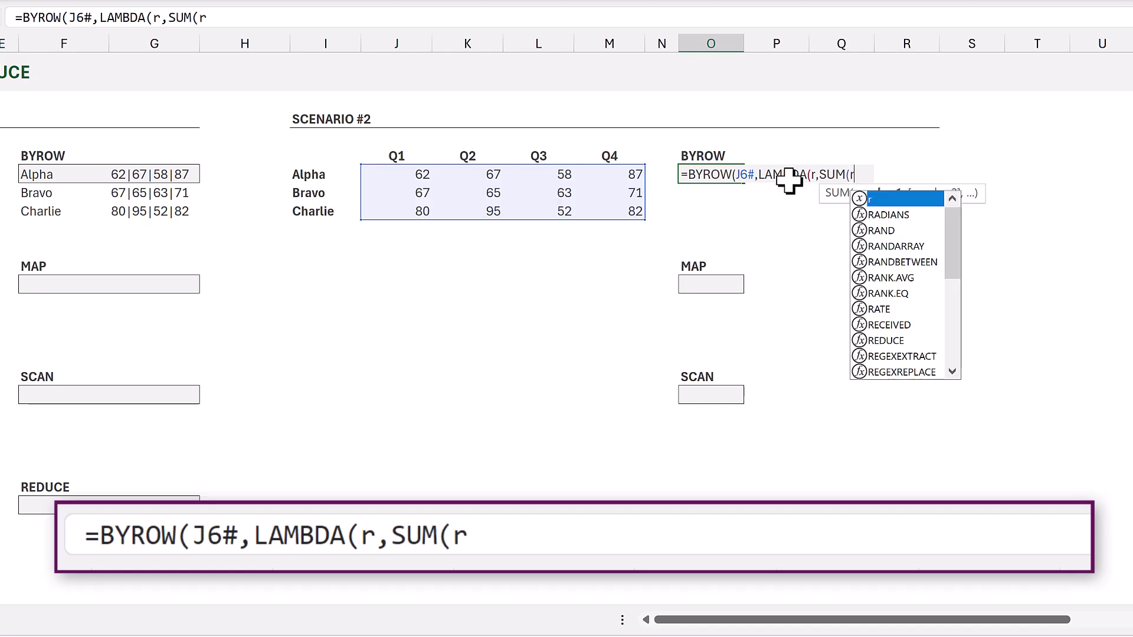
text())
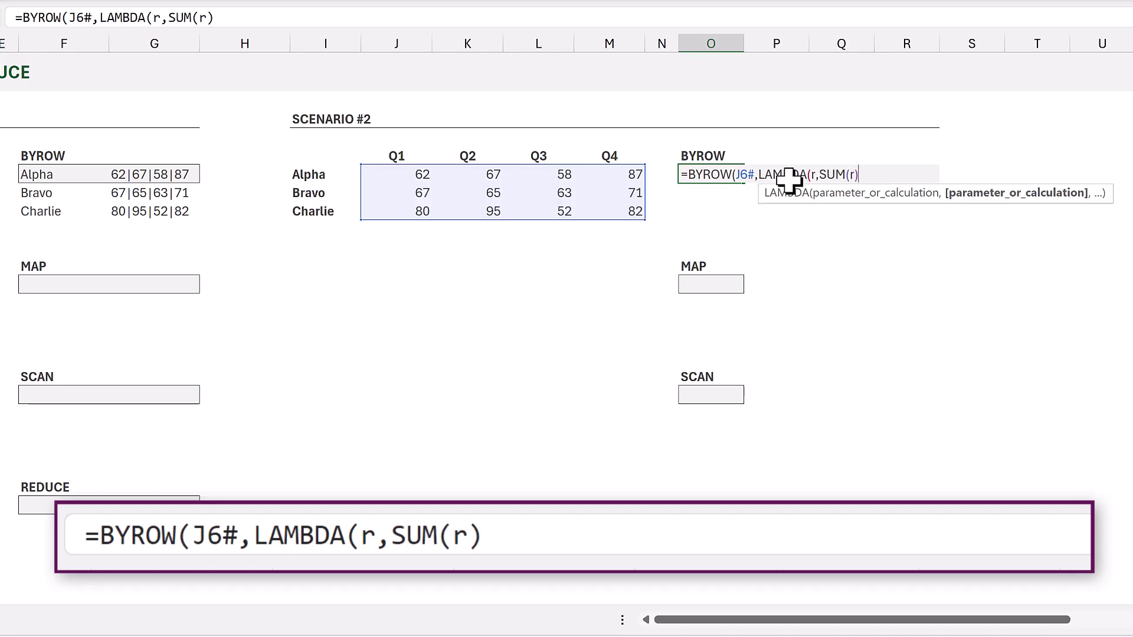
text(*1.2))
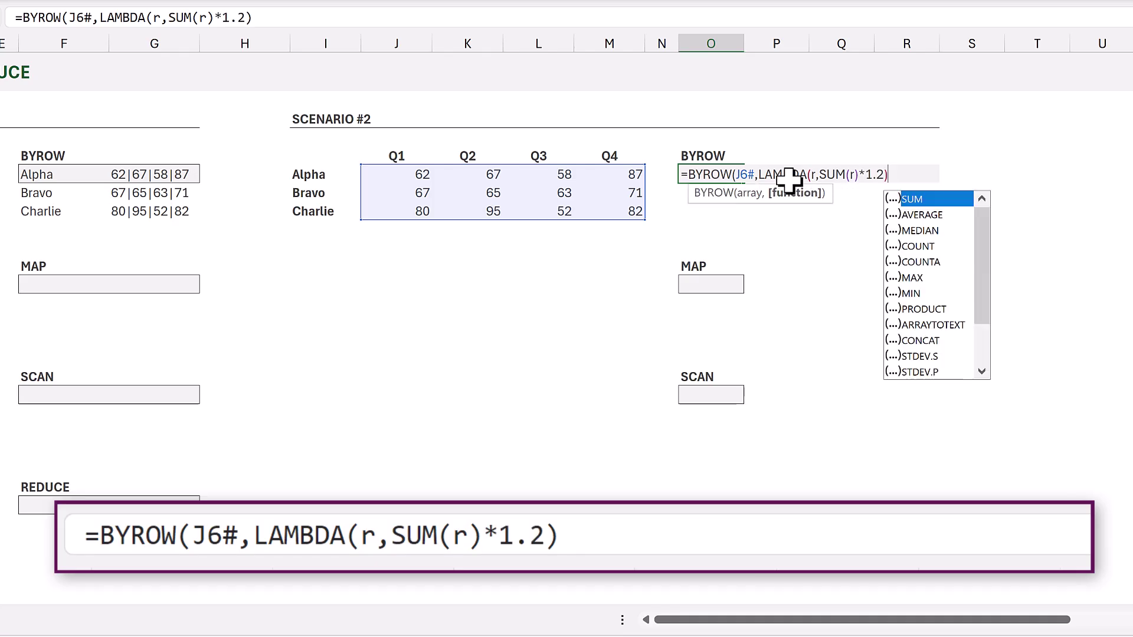
text())
key(ctrl+Return)
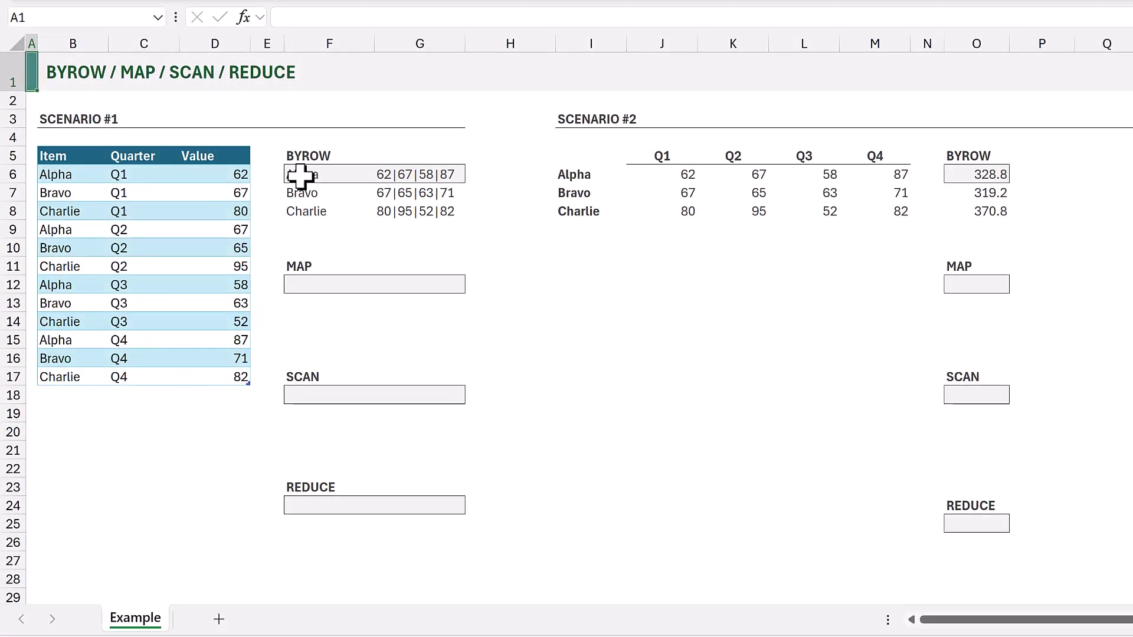
Copy the Scenario #1 BYROW formulas from F6:G6 into F12 under MAP.
drag(300, 175, 431, 177)
key(ctrl+c)
click(307, 285)
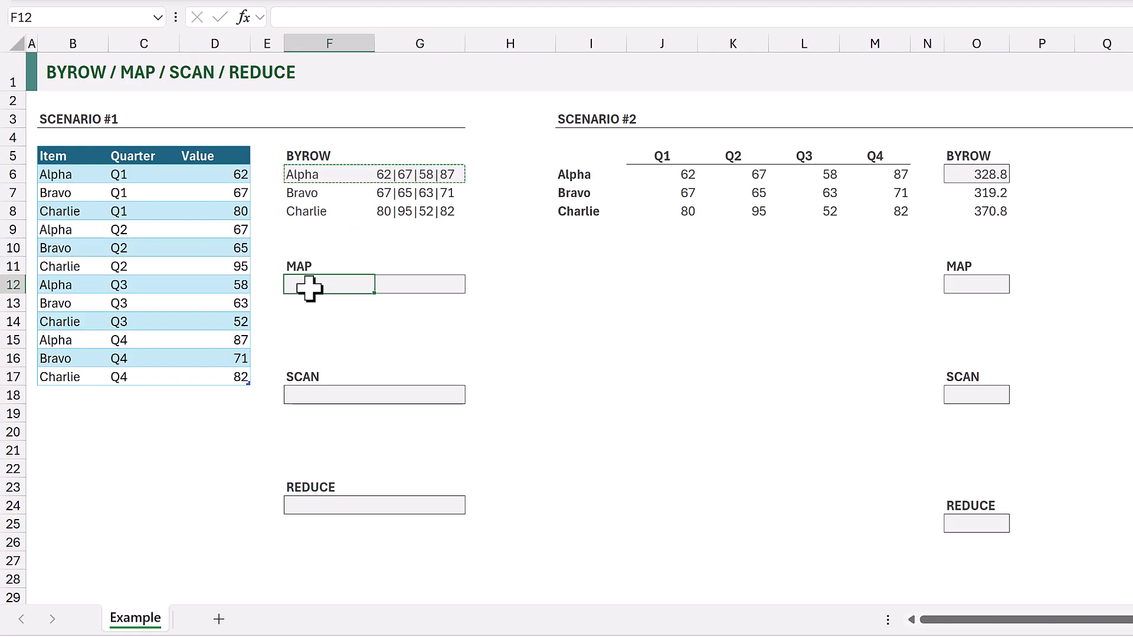
key(ctrl+v)
Change G12's BYROW to MAP and rename both r parameters to c.
click(384, 284)
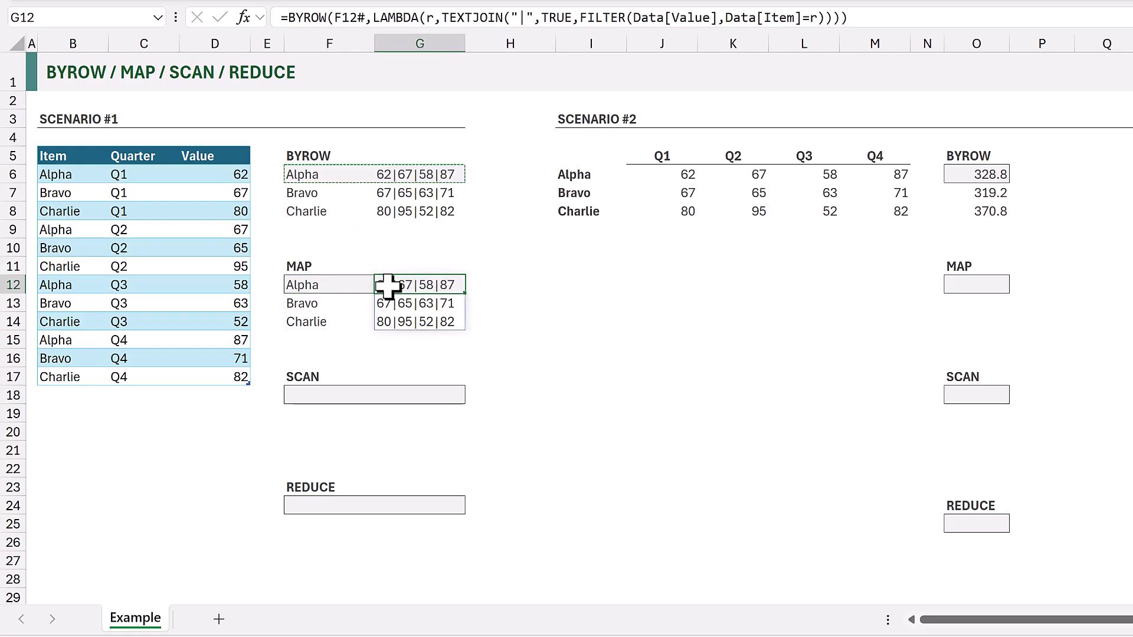
click(288, 24)
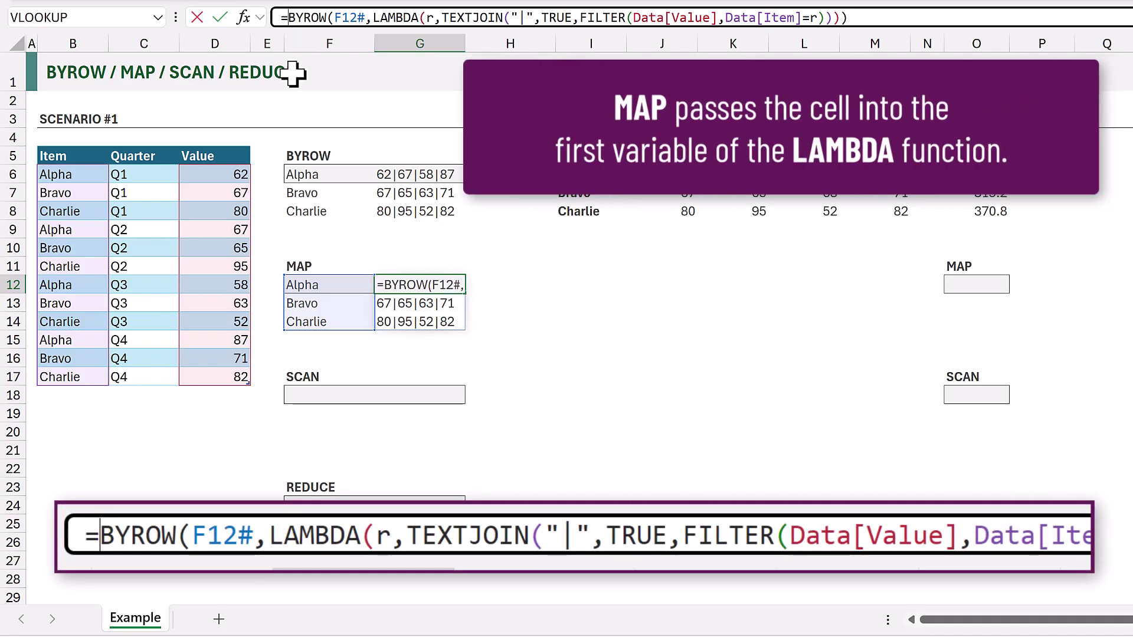
key(Delete)
key(Delete)
key(Delete)
key(Delete)
key(Delete)
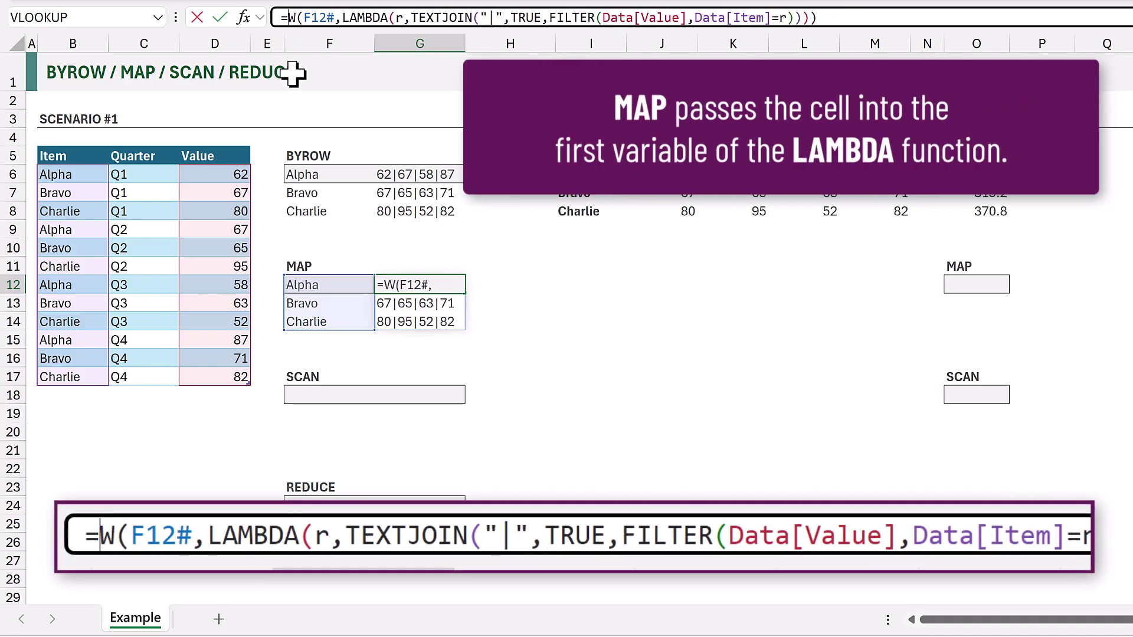
text(MAP)
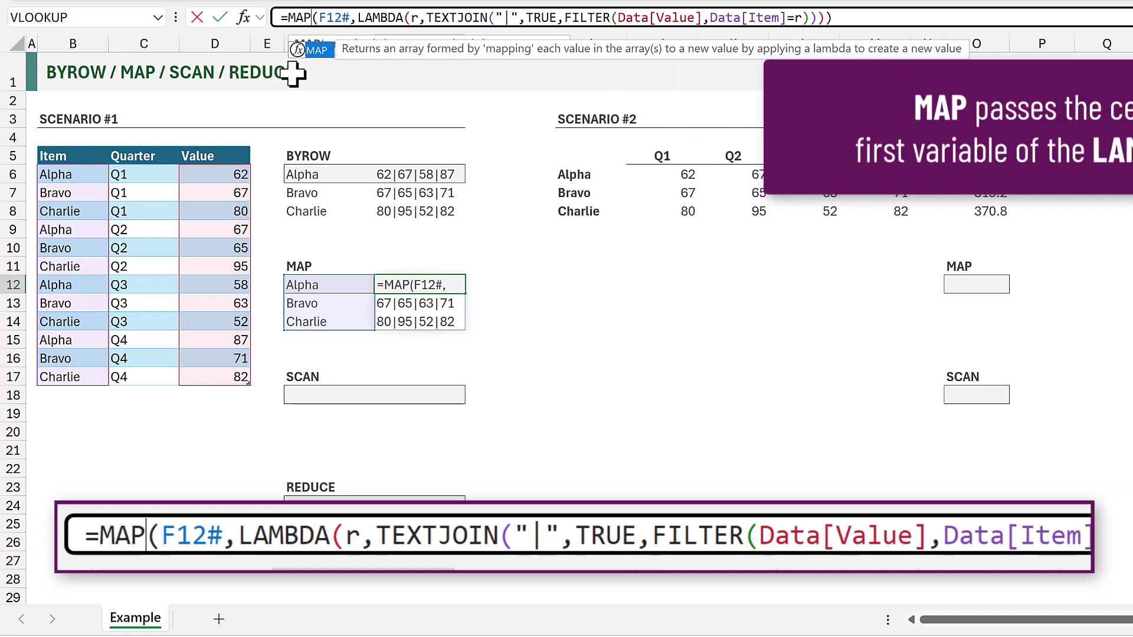
double_click(414, 18)
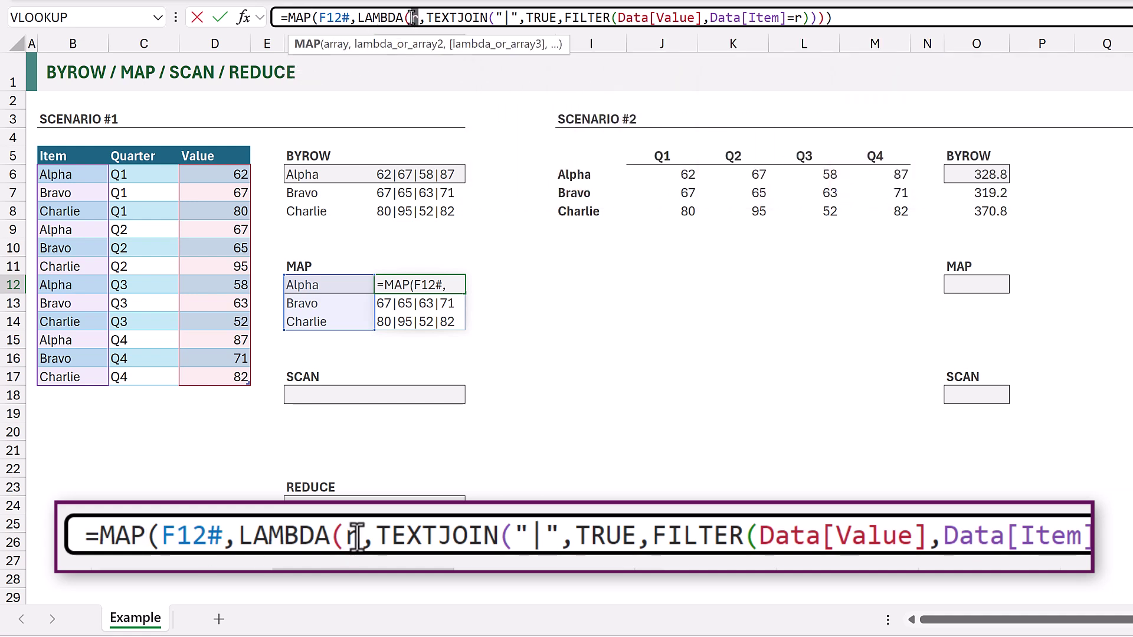
text(c)
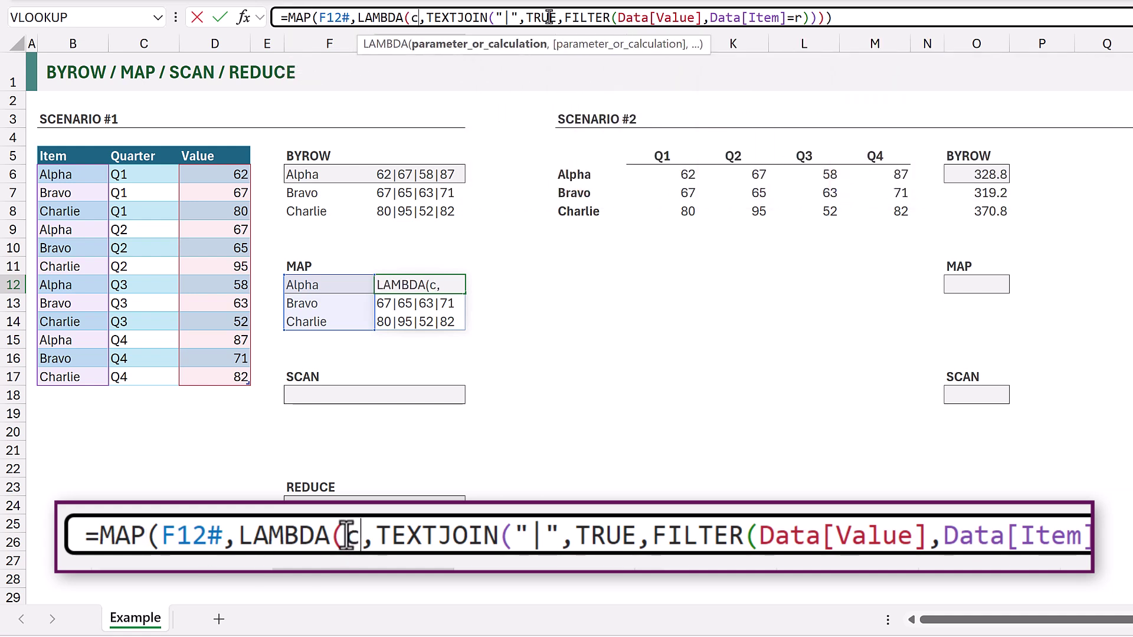
double_click(799, 17)
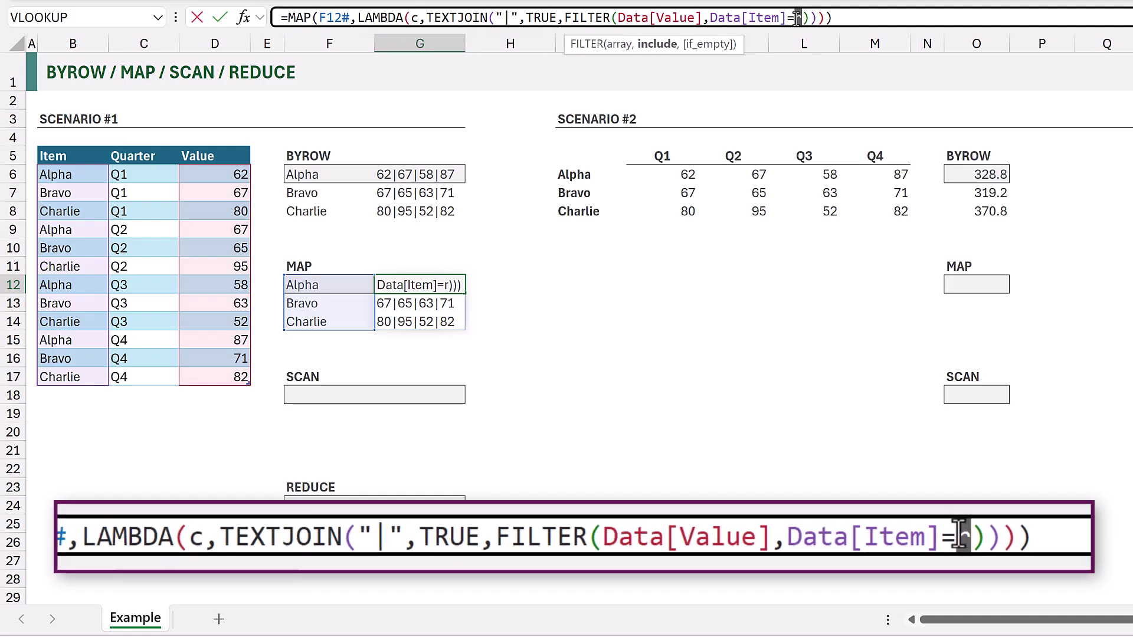
text(c)
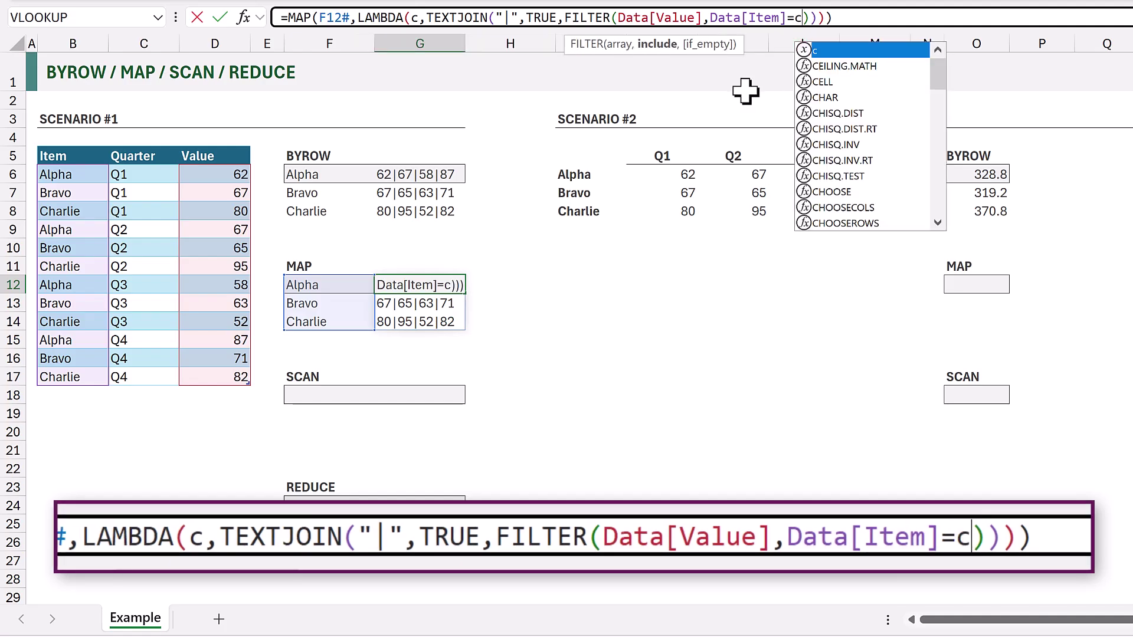
key(ctrl+Return)
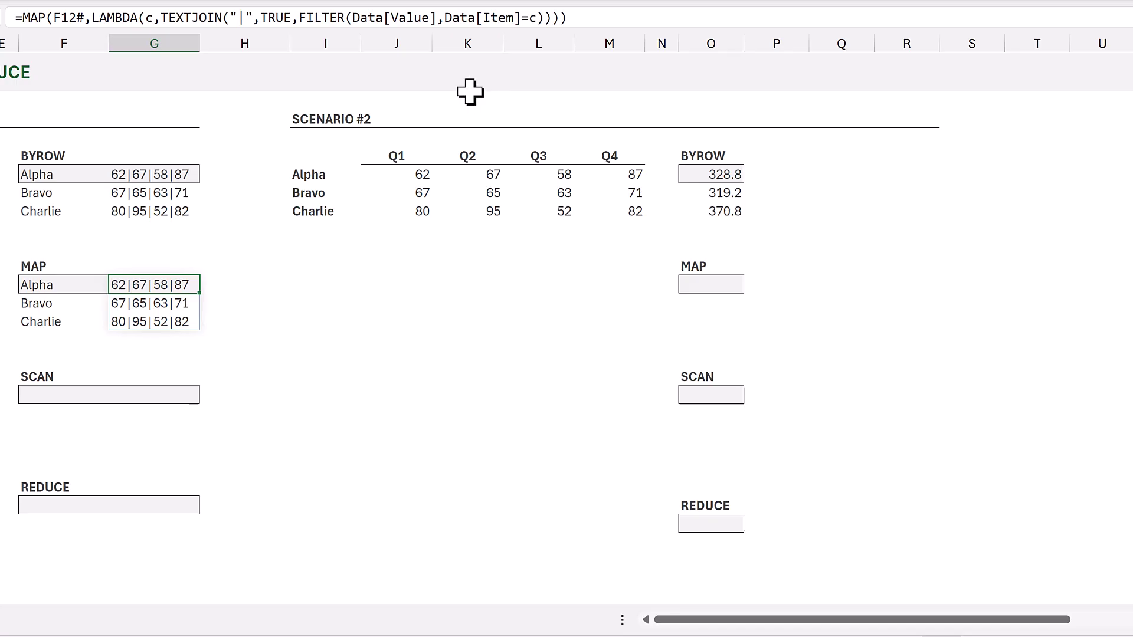
Copy the Scenario #2 BYROW formula from O6 into O12.
click(696, 175)
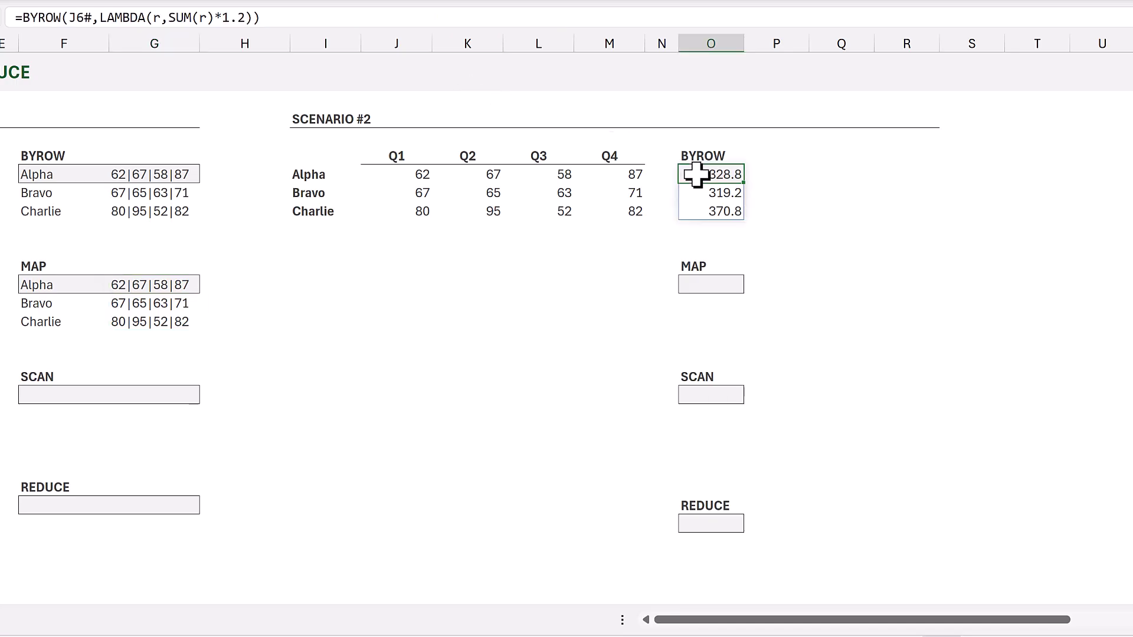
key(ctrl+c)
click(701, 285)
key(ctrl+v)
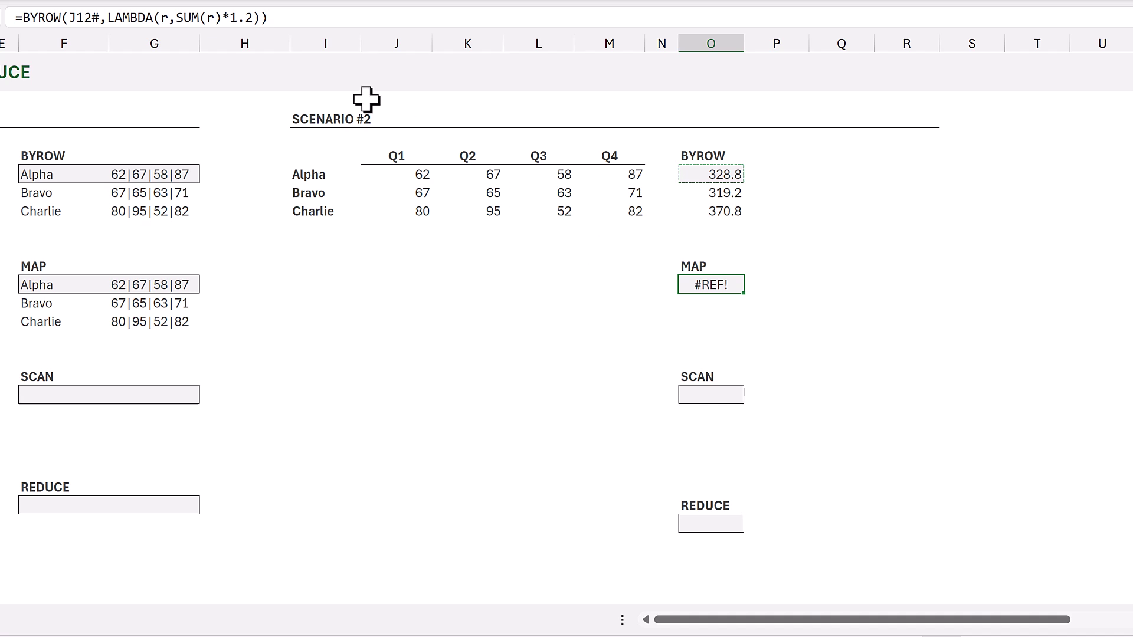
Edit O12 to =MAP(J6#,LAMBDA(c,SUM(c)*1.2)), spilling each value times 1.2.
click(89, 14)
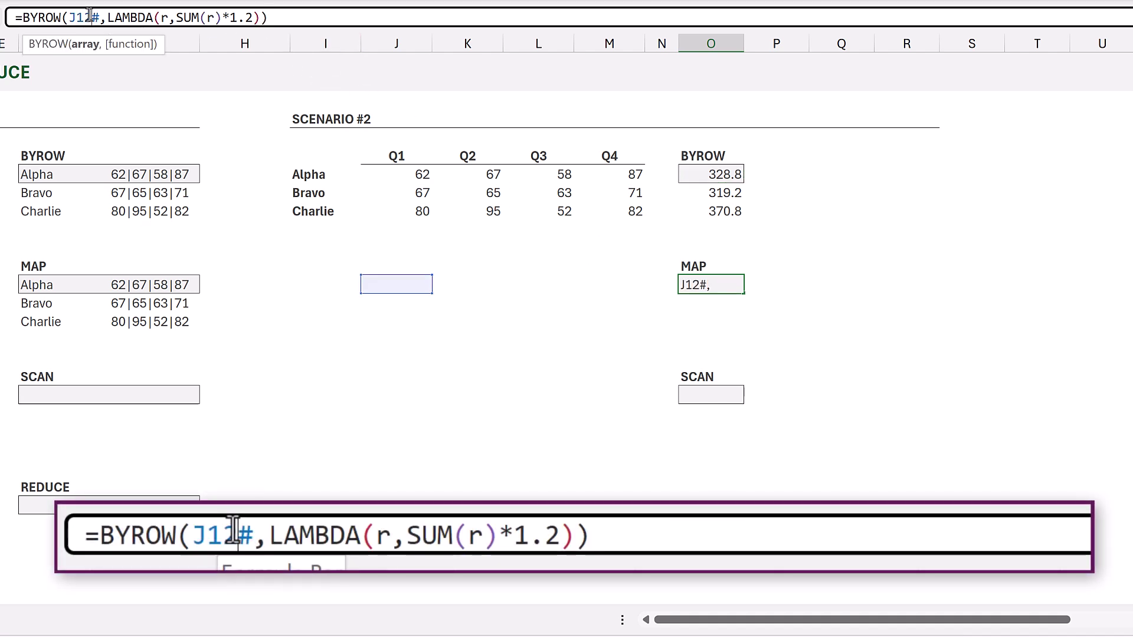
key(BackSpace)
key(BackSpace)
text(6)
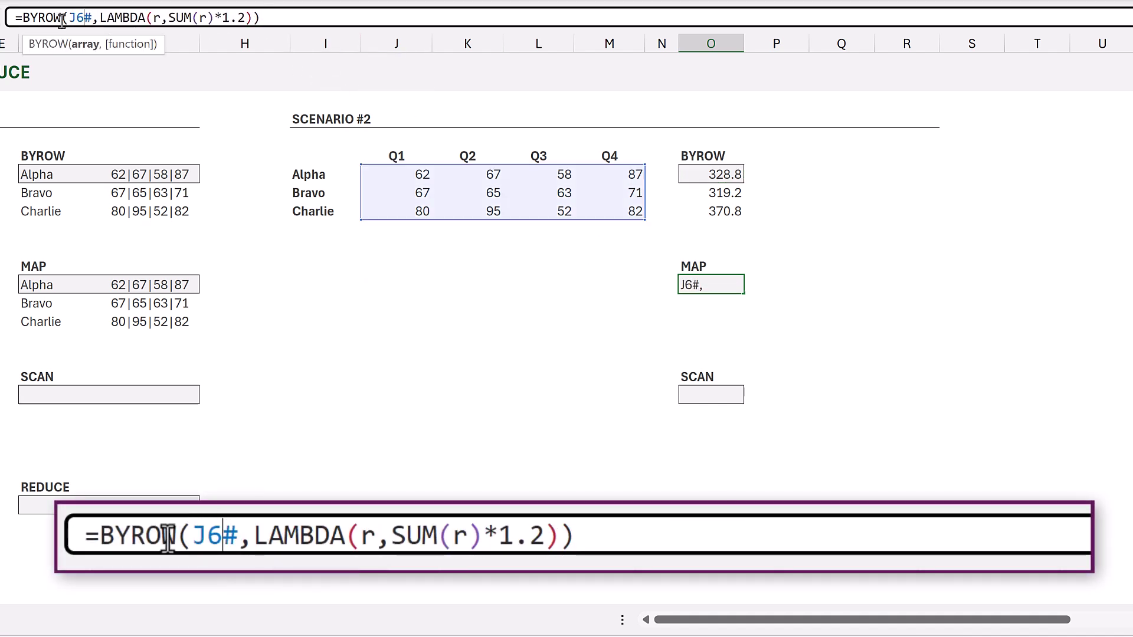
drag(63, 18, 22, 17)
text(MAP)
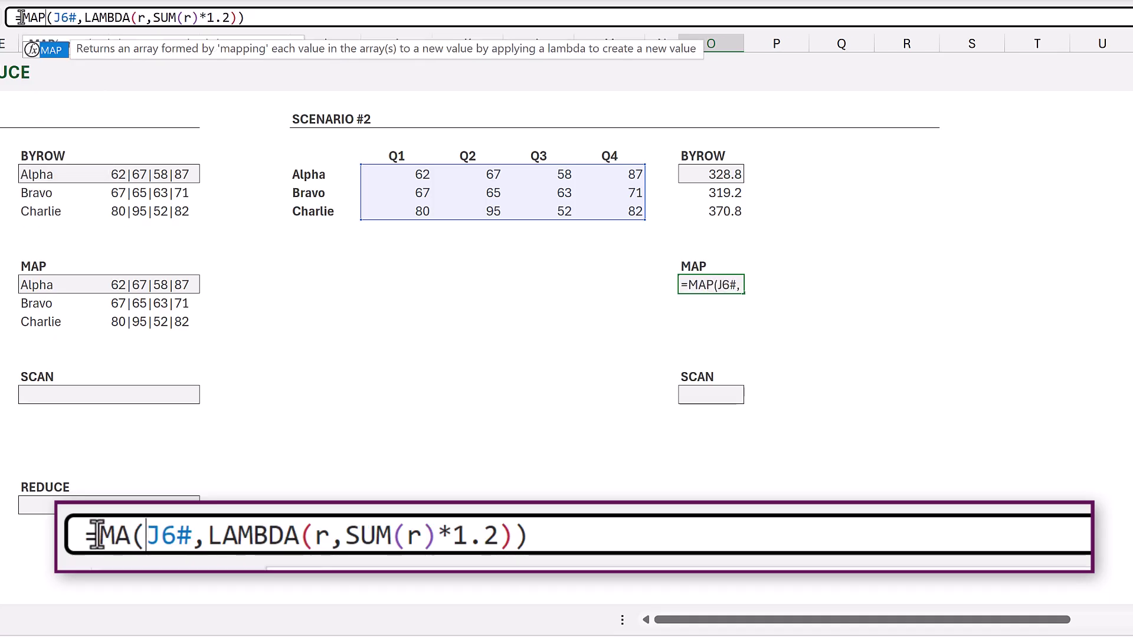
double_click(140, 17)
text(c)
double_click(186, 18)
text(c)
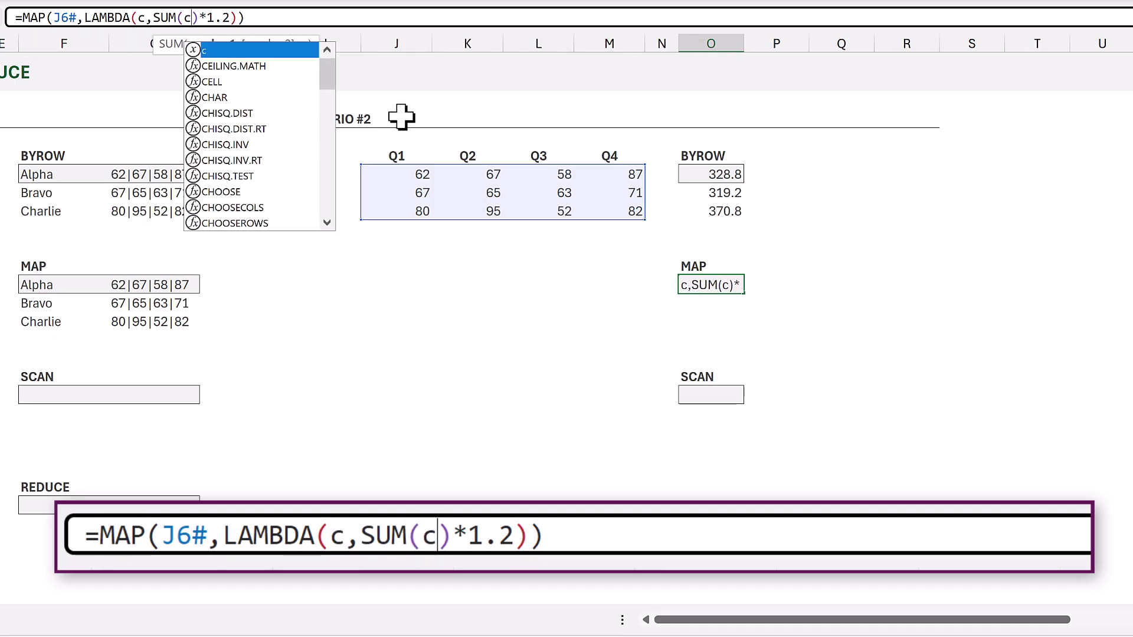
key(Return)
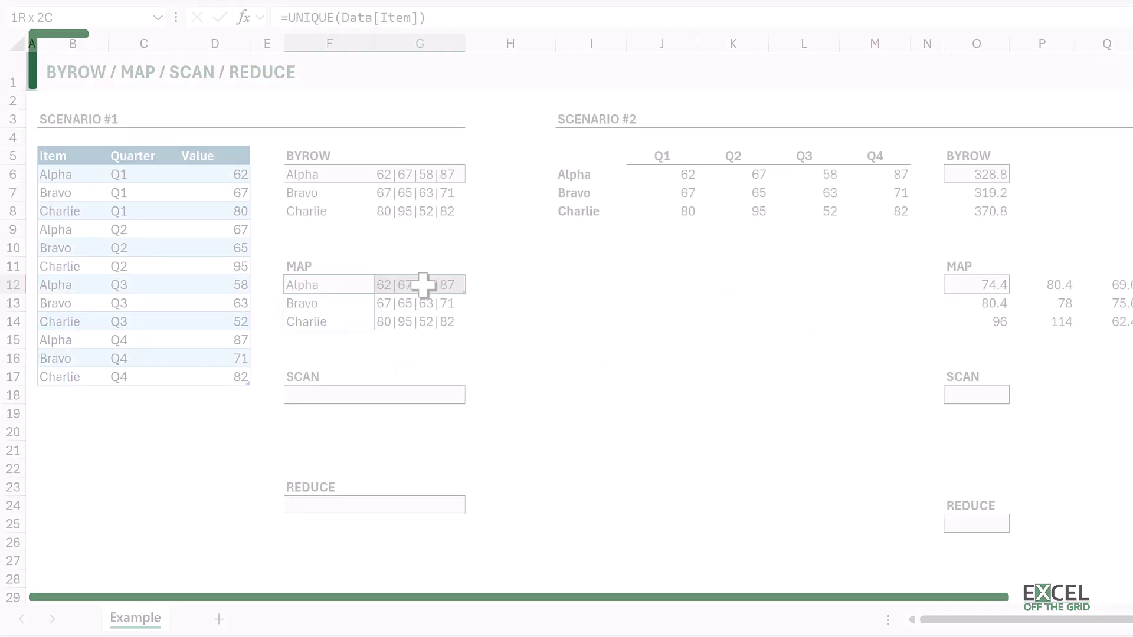
Copy the Scenario #1 MAP formulas into F18 under SCAN.
key(ctrl+c)
click(311, 393)
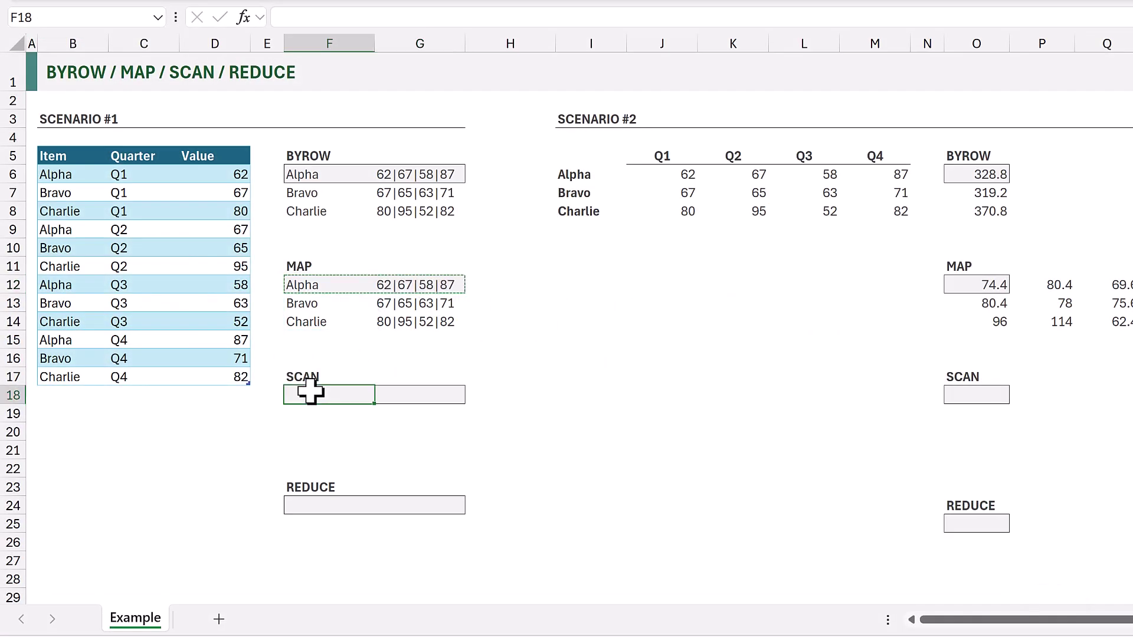
key(ctrl+v)
Change G18 to SCAN("",…) with LAMBDA parameters a,v and v in the FILTER condition.
click(407, 394)
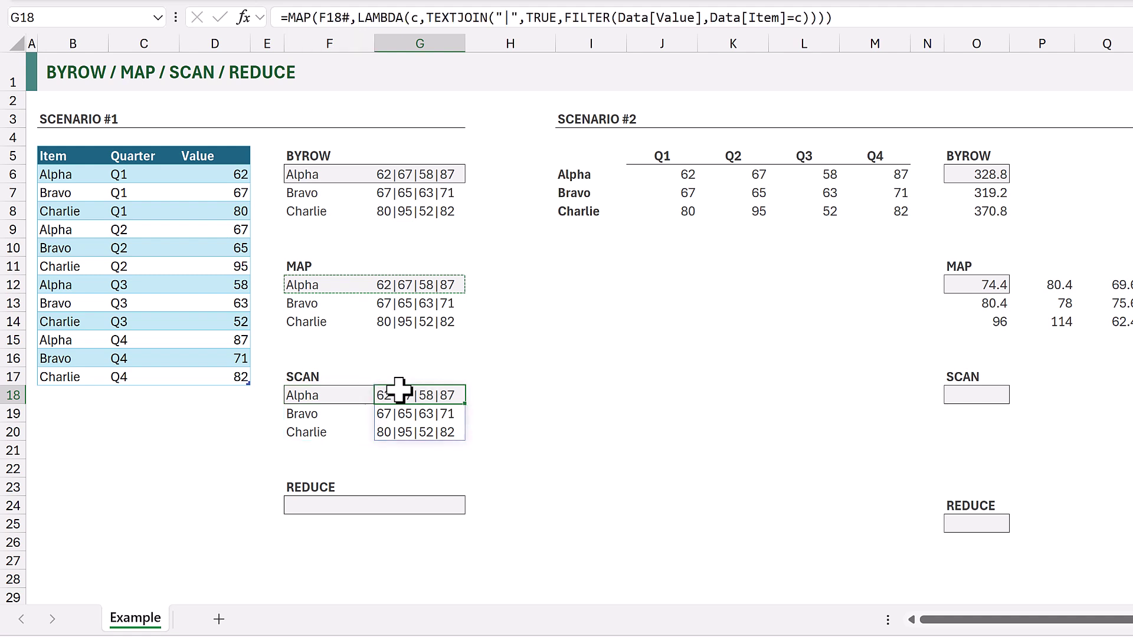
click(287, 18)
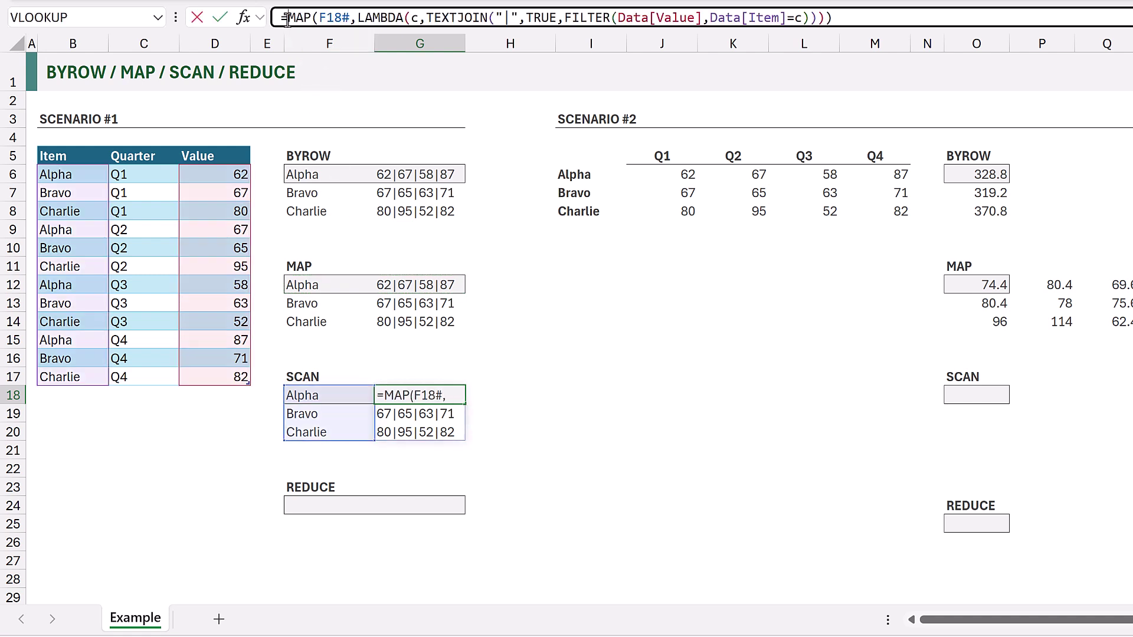
key(Delete)
key(Delete)
key(Delete)
text(SCAN()
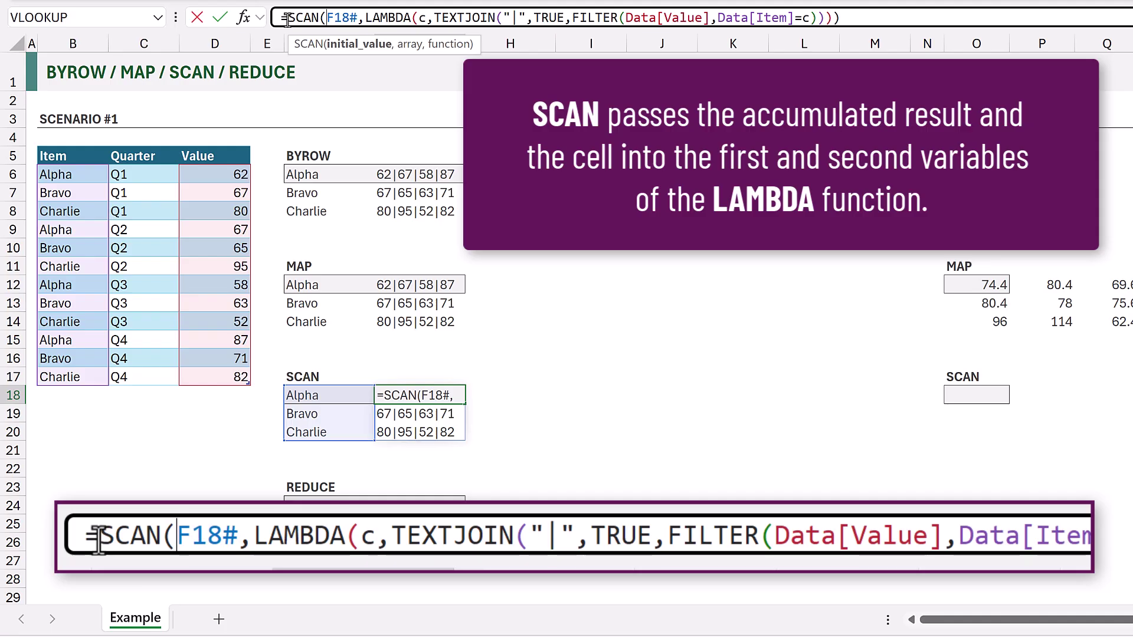
text("",)
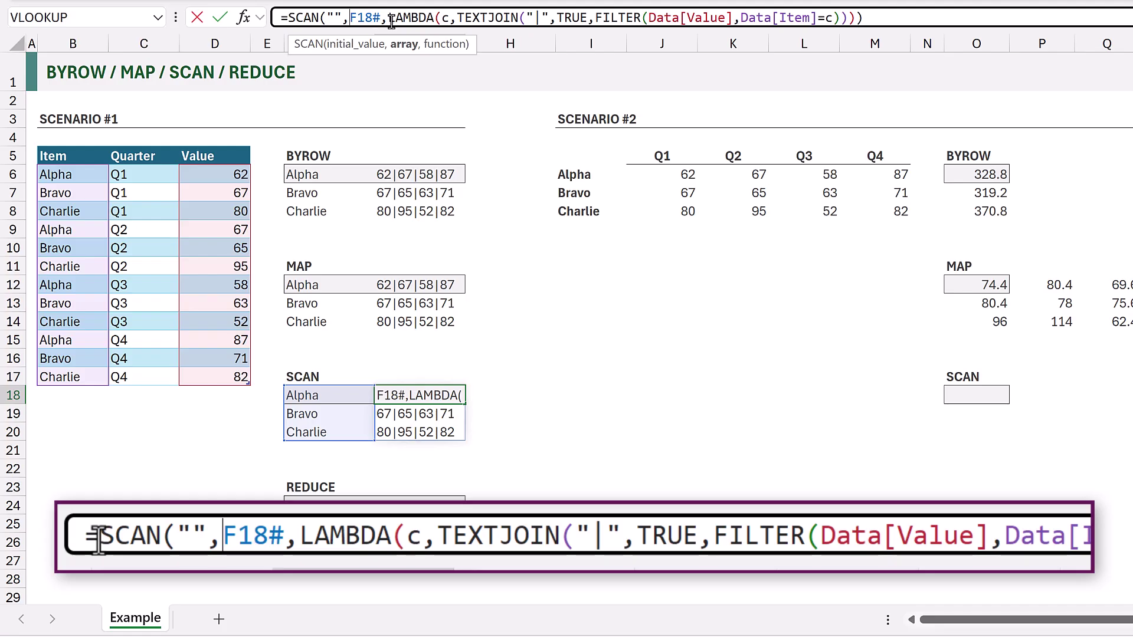
click(449, 18)
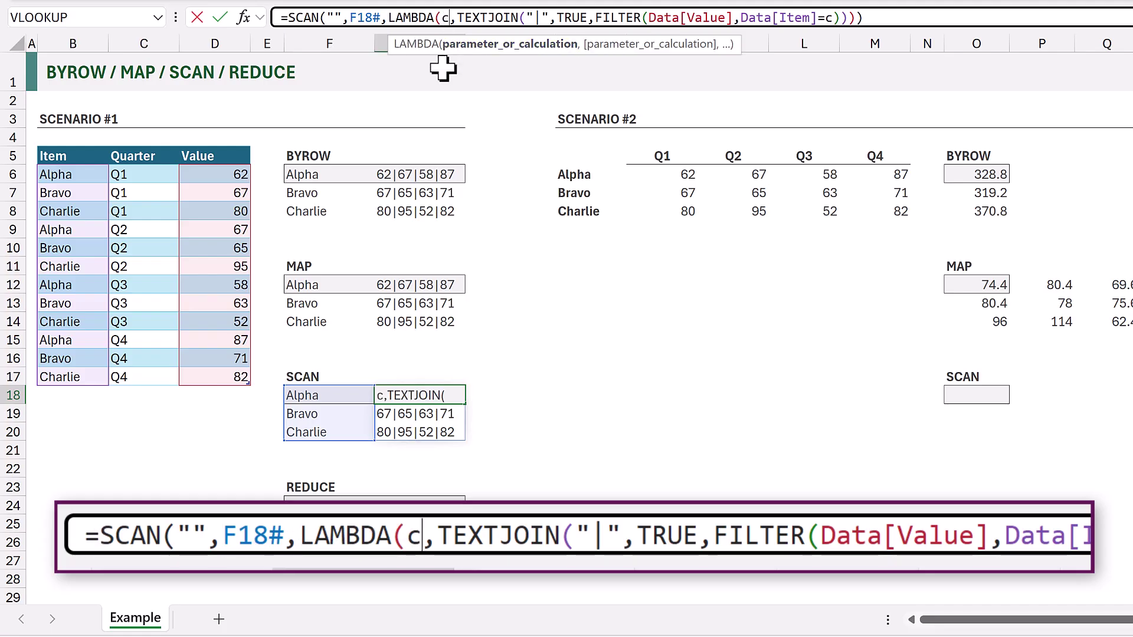
key(BackSpace)
text(a)
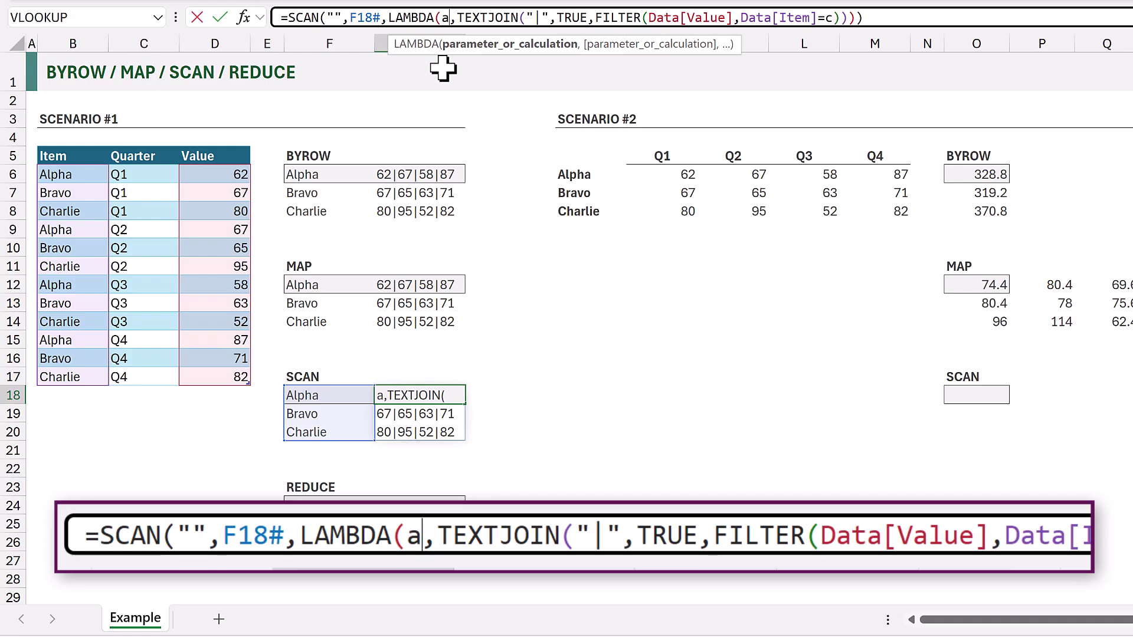
text(,v)
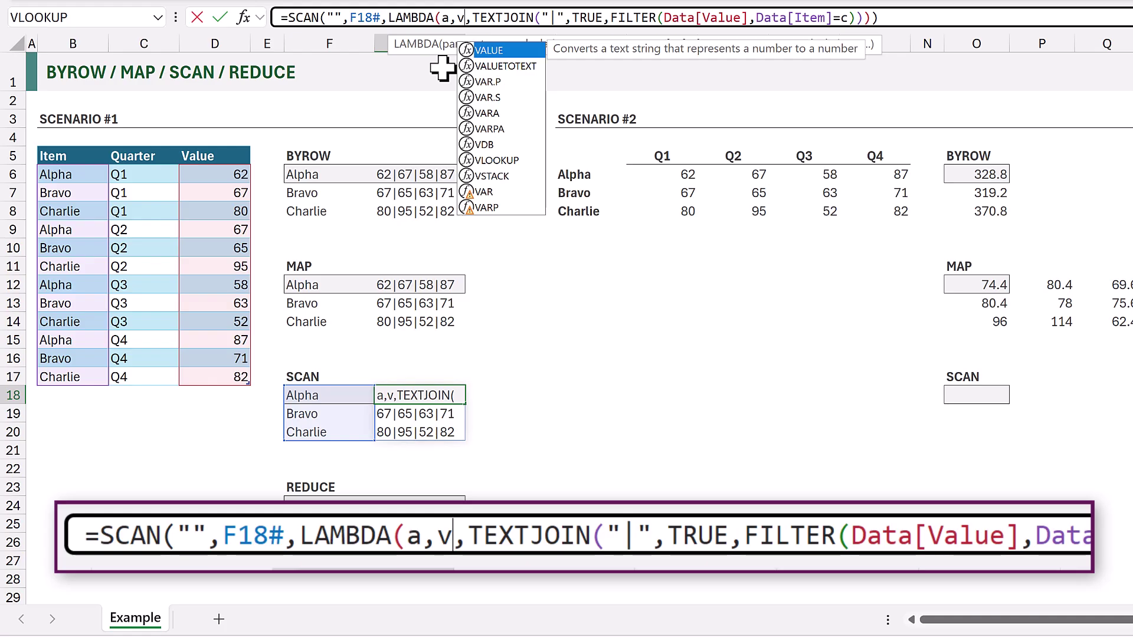
key(Escape)
click(848, 18)
key(BackSpace)
text(v)
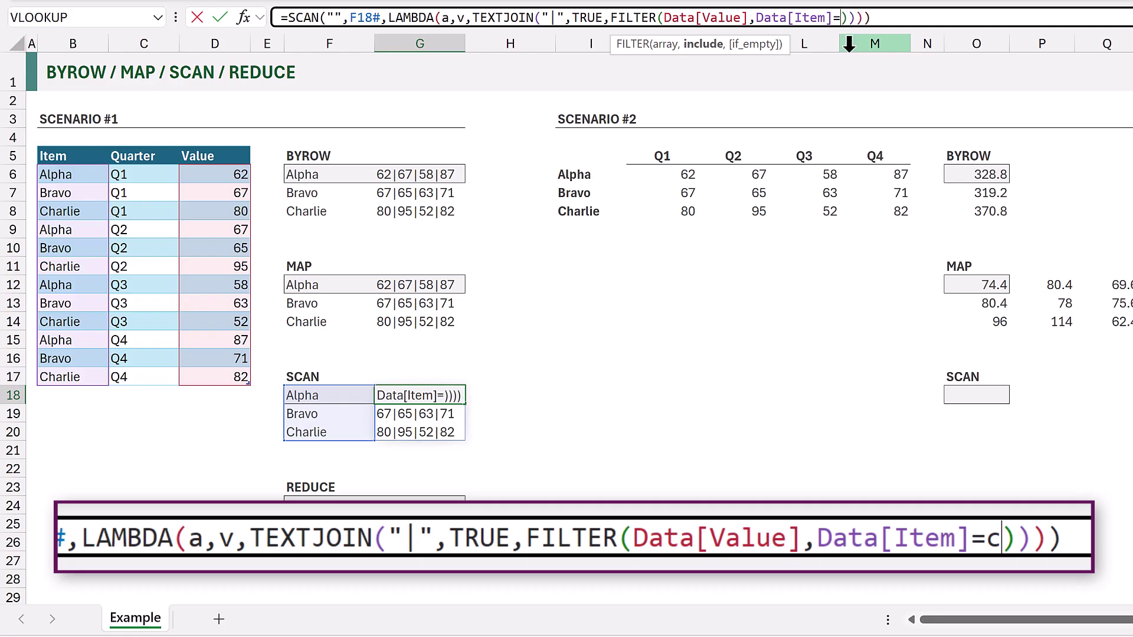
key(Return)
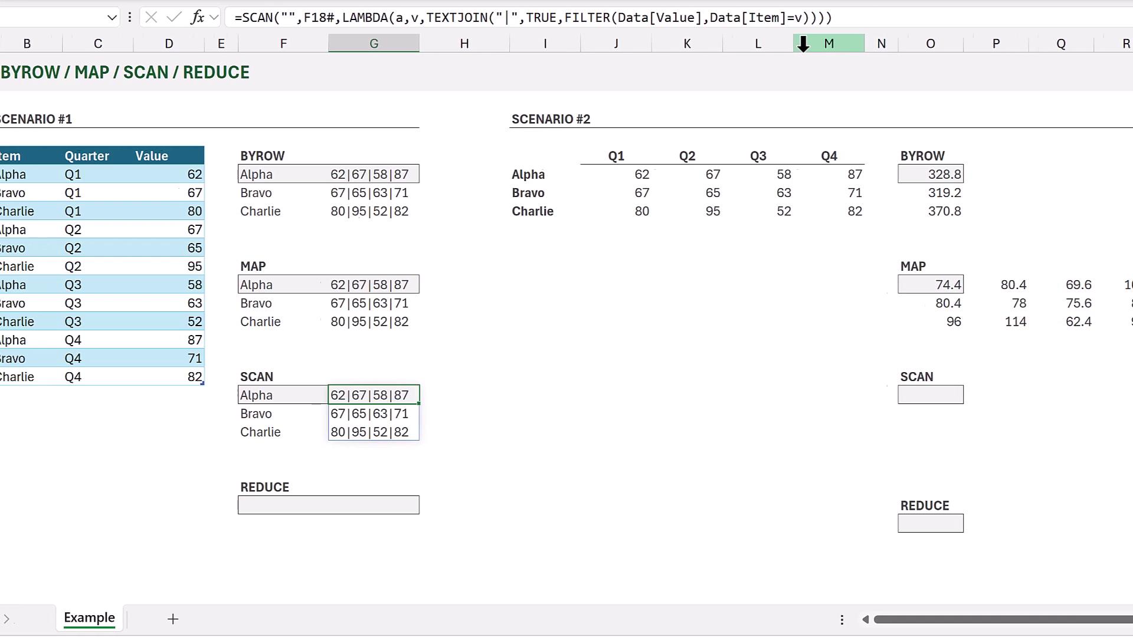
Copy the Scenario #2 MAP formula into the SCAN cell O18.
click(988, 284)
key(ctrl+c)
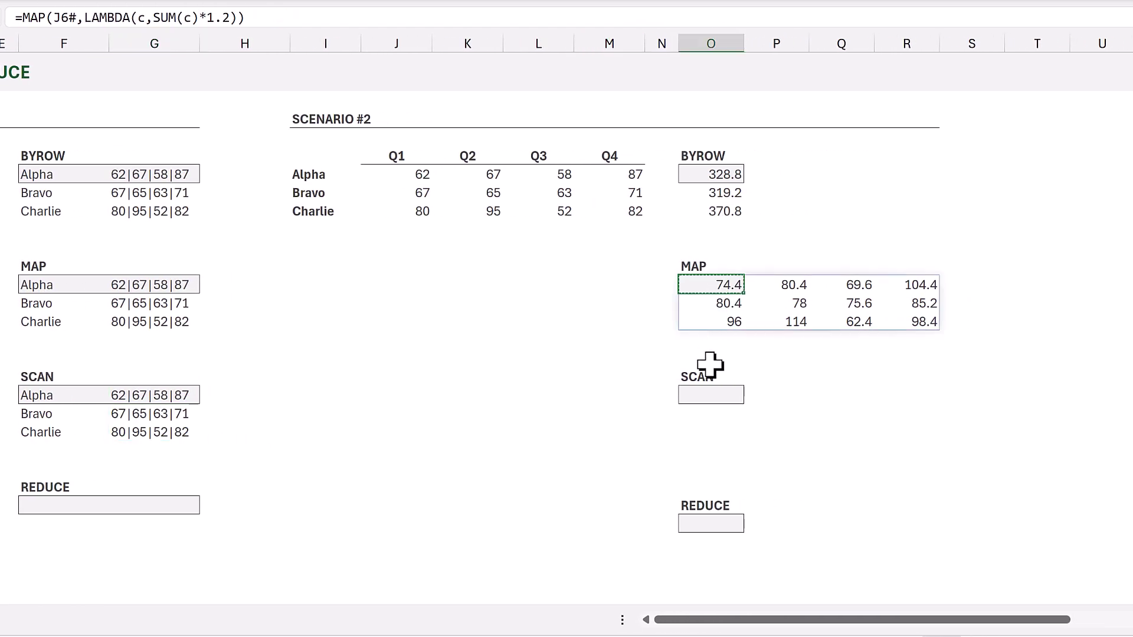
click(711, 394)
key(ctrl+v)
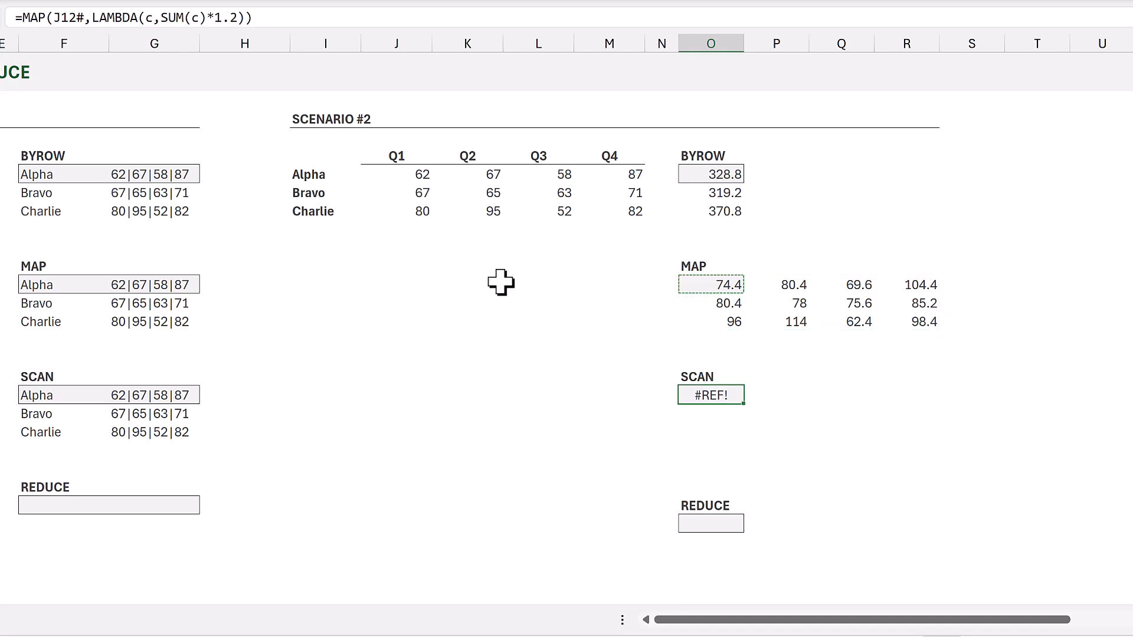
Fix the reference to J6# and replace MAP with SCAN starting at 0.
click(74, 18)
key(BackSpace)
key(BackSpace)
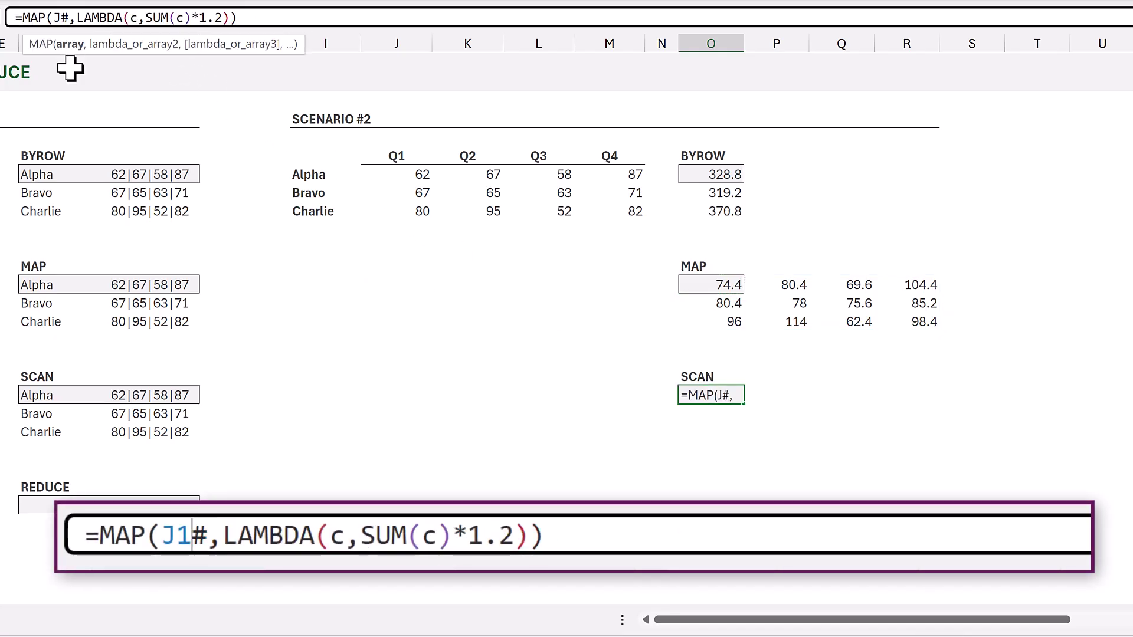
text(6)
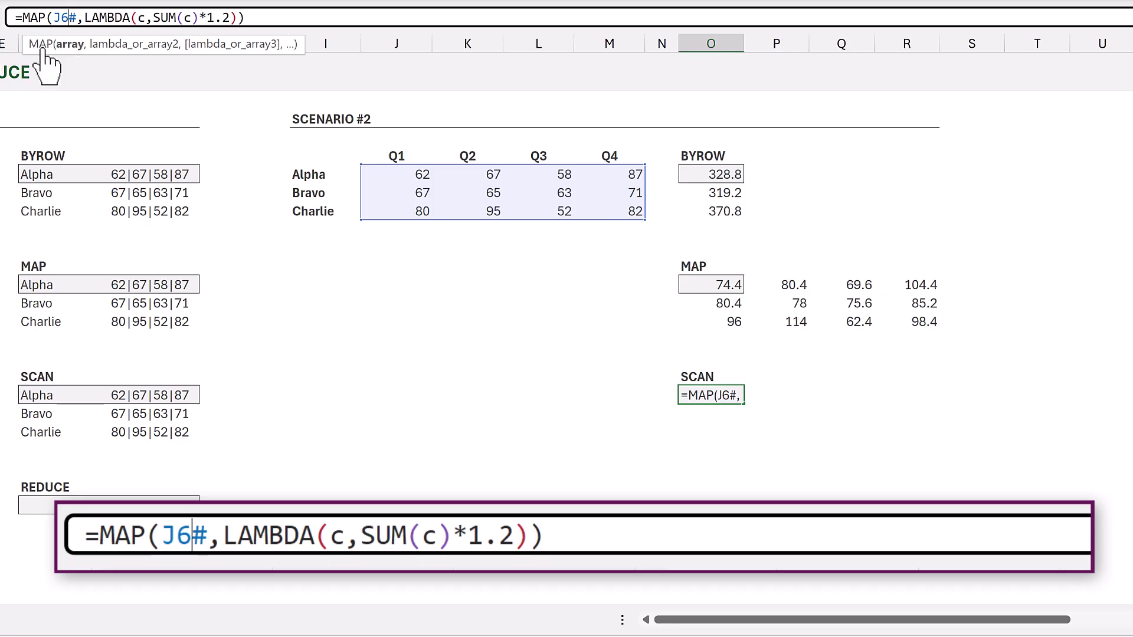
click(45, 18)
key(BackSpace)
key(BackSpace)
key(BackSpace)
text(SC)
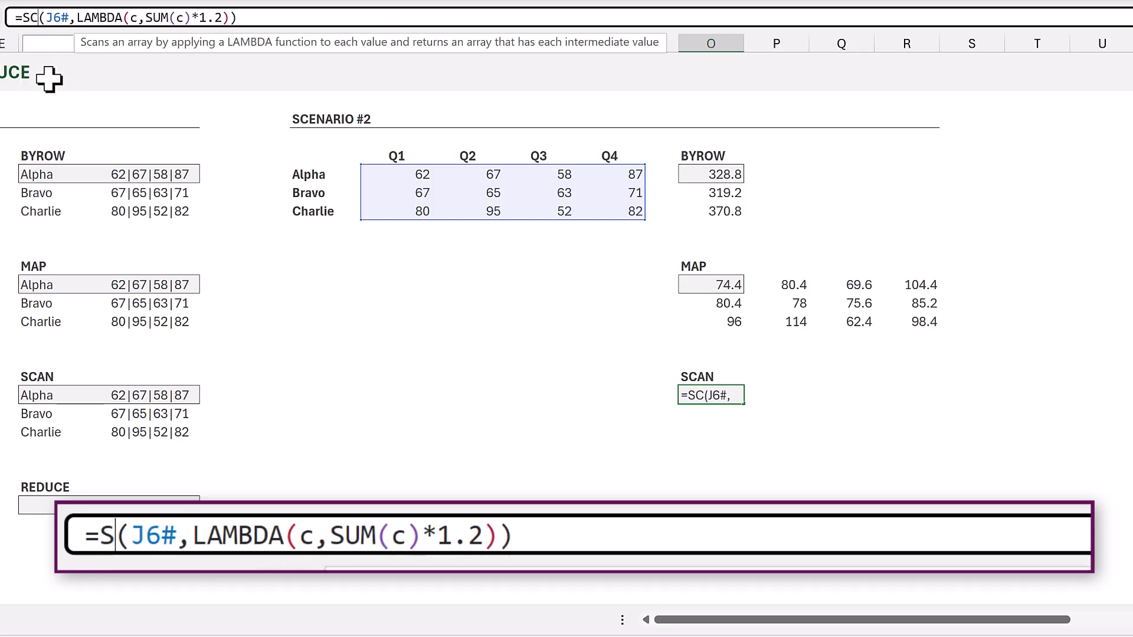
text(AN)
key(Right)
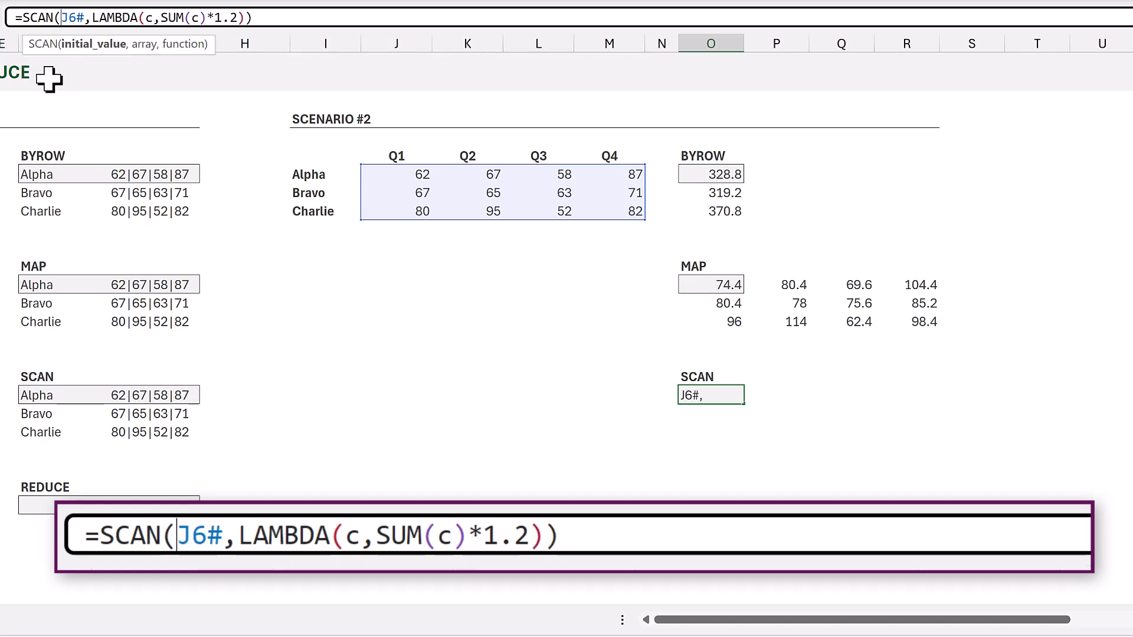
text(0,)
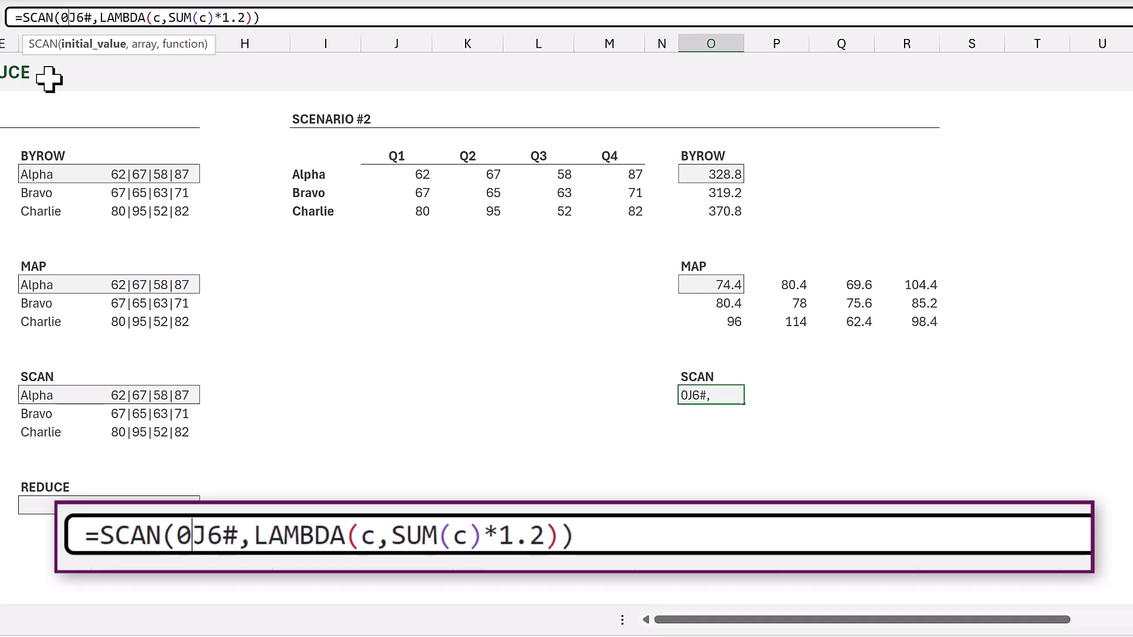
Rename the LAMBDA parameters to a,v and use SUM(v)*1.2.
click(166, 17)
key(BackSpace)
text(a,v)
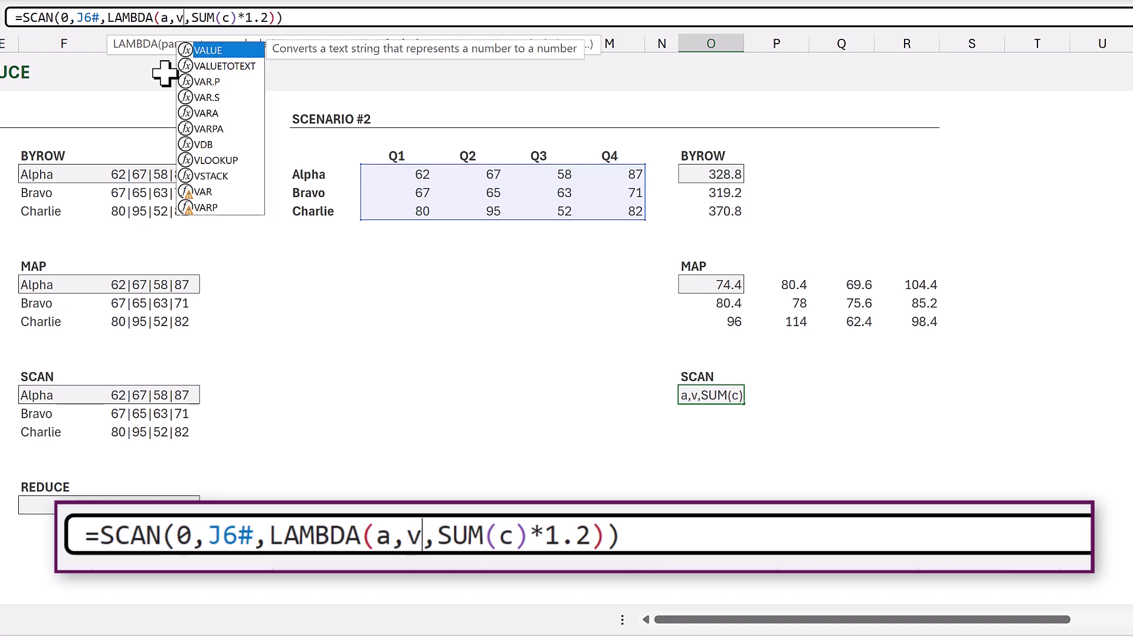
click(227, 18)
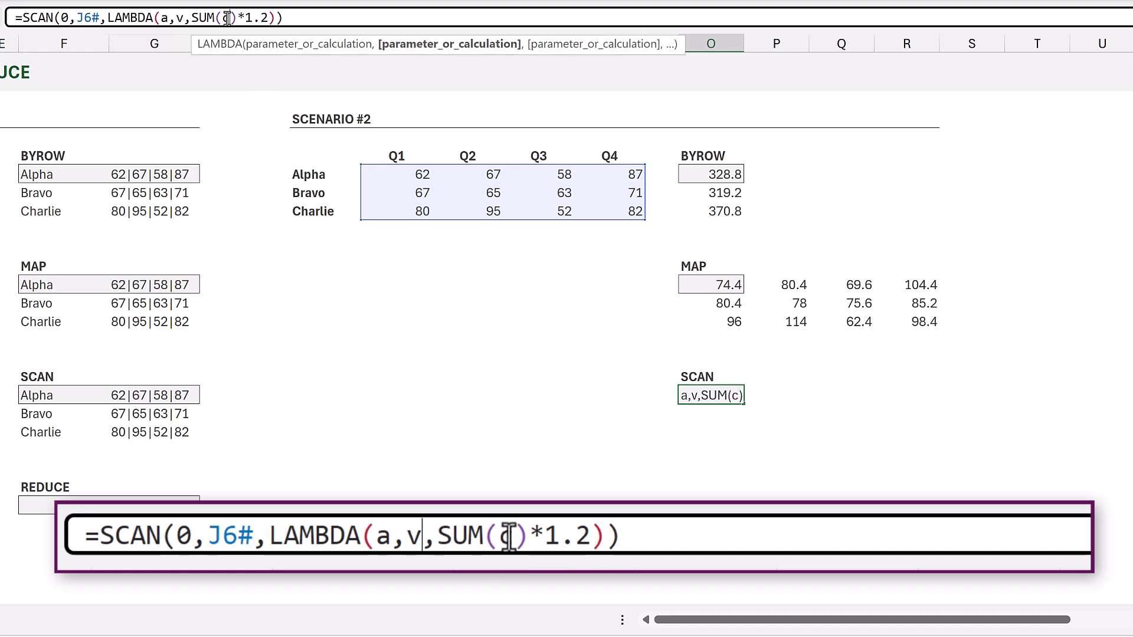
key(BackSpace)
text(v)
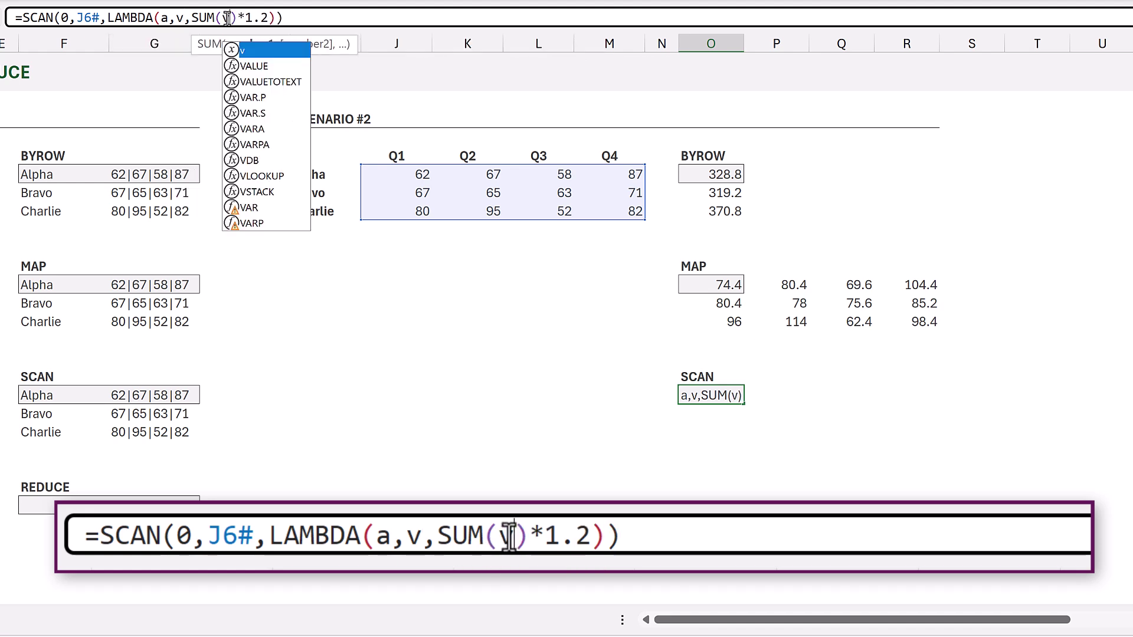
key(ctrl+Return)
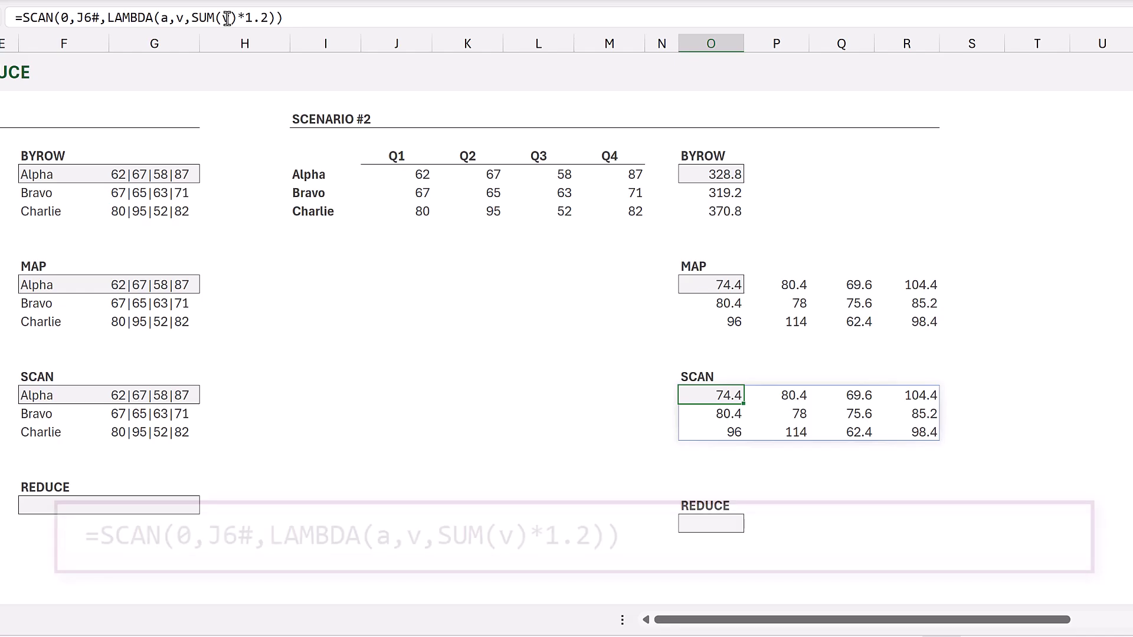
Insert a+ before SUM(v) so the SCAN grid shows running totals 74.4, 154.8, 224.4….
click(192, 17)
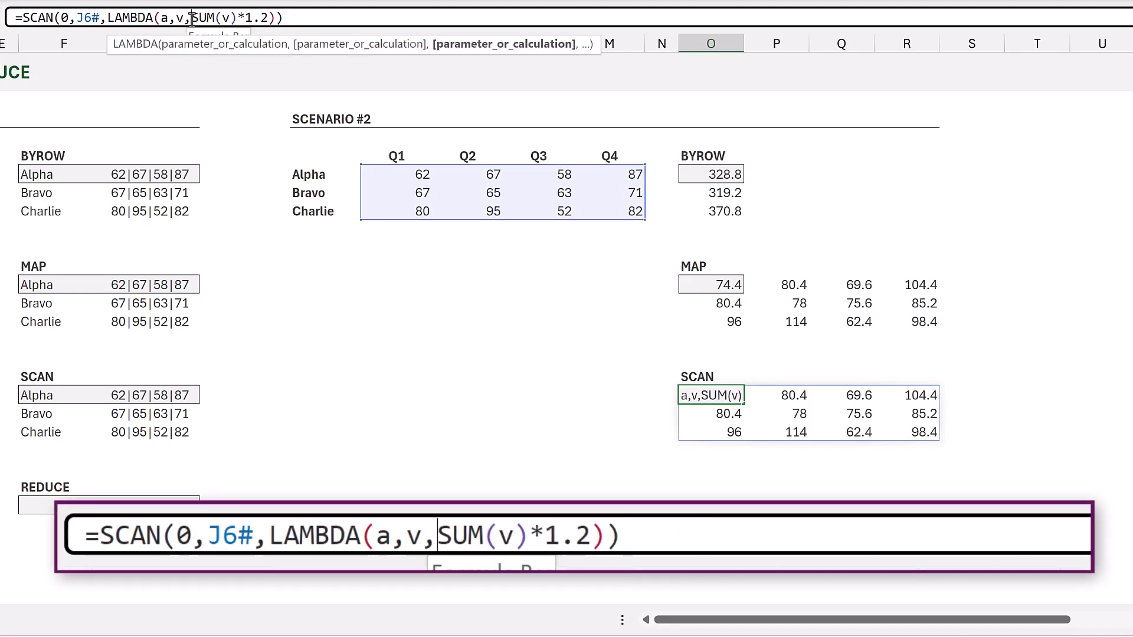
text(a)
key(Escape)
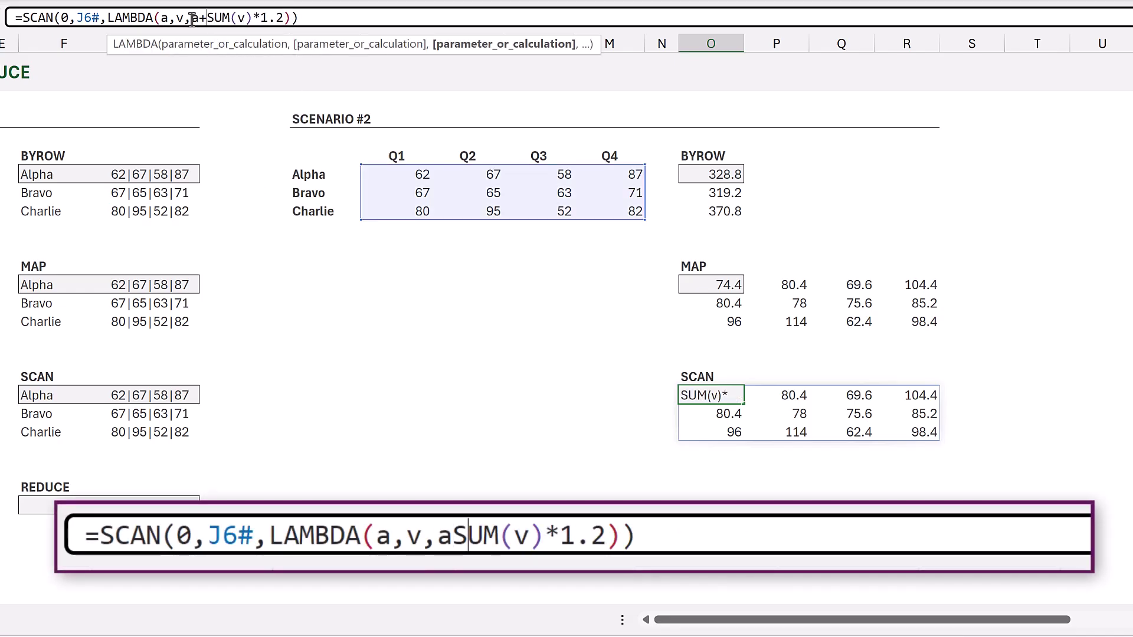
text(+)
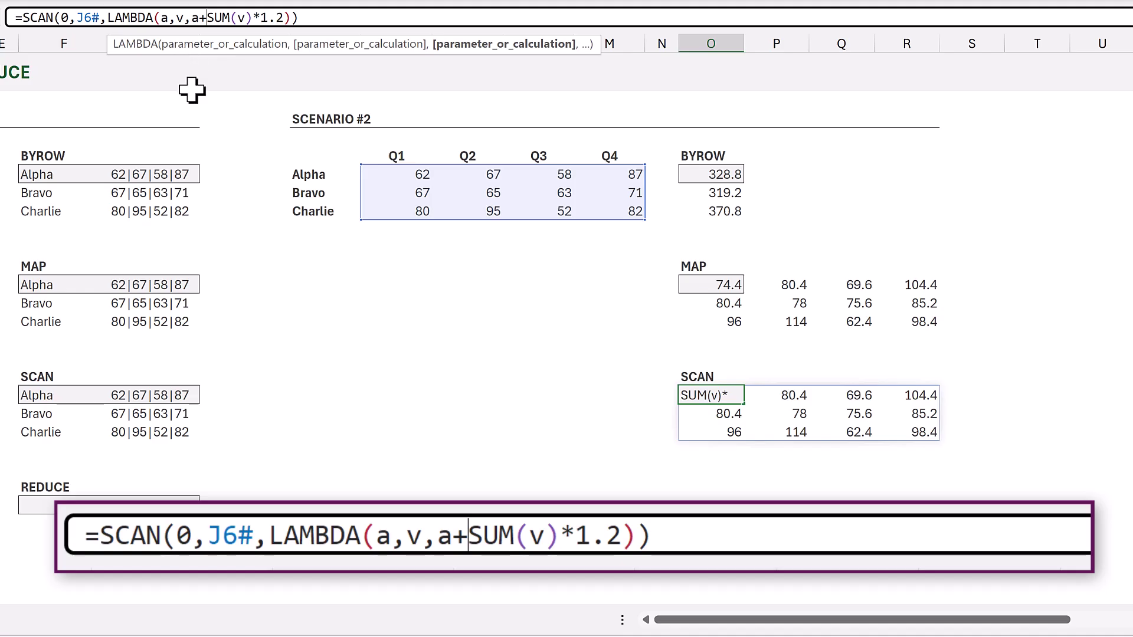
key(Return)
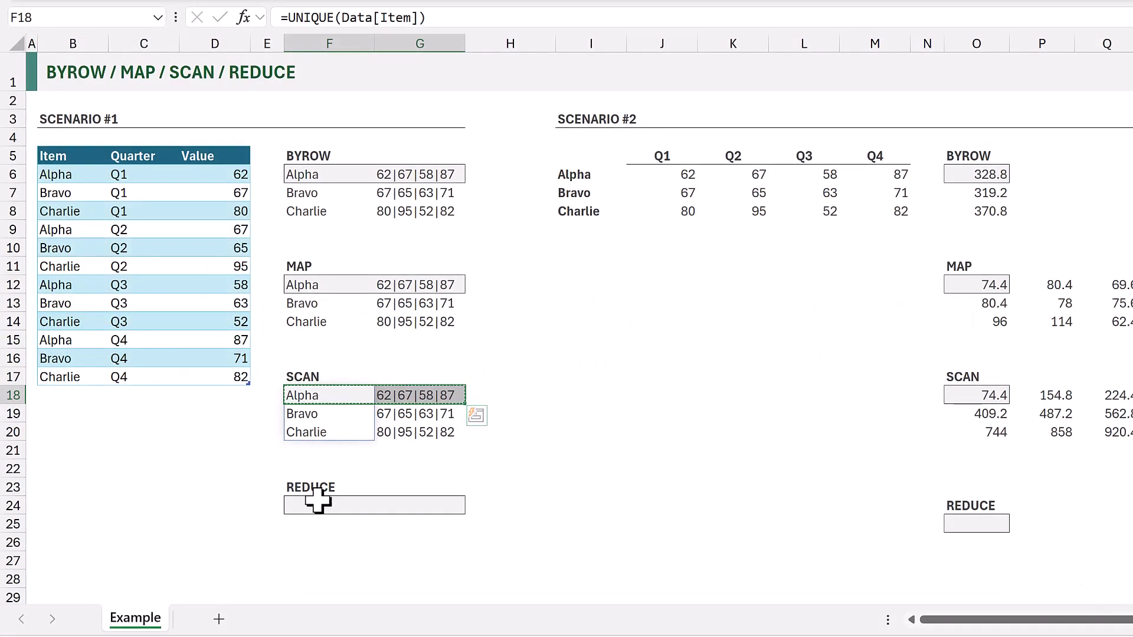
Paste the Alpha, Bravo and Charlie item list into F24 and change G24's formula from SCAN to REDUCE.
click(318, 503)
key(ctrl+v)
click(384, 506)
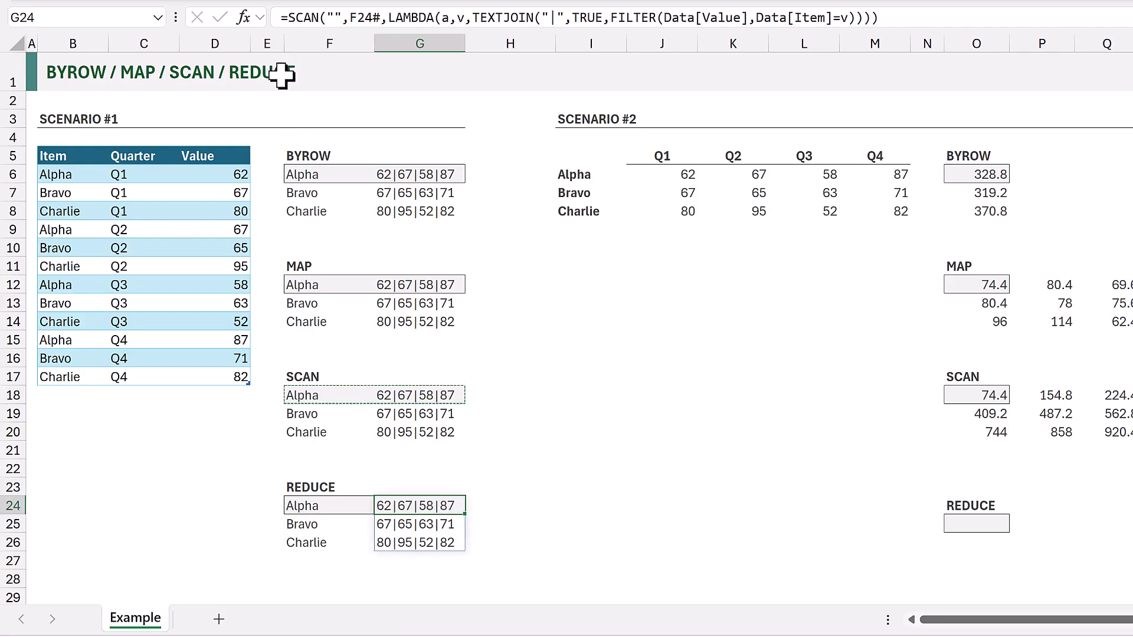
click(318, 17)
key(BackSpace)
key(BackSpace)
key(BackSpace)
key(BackSpace)
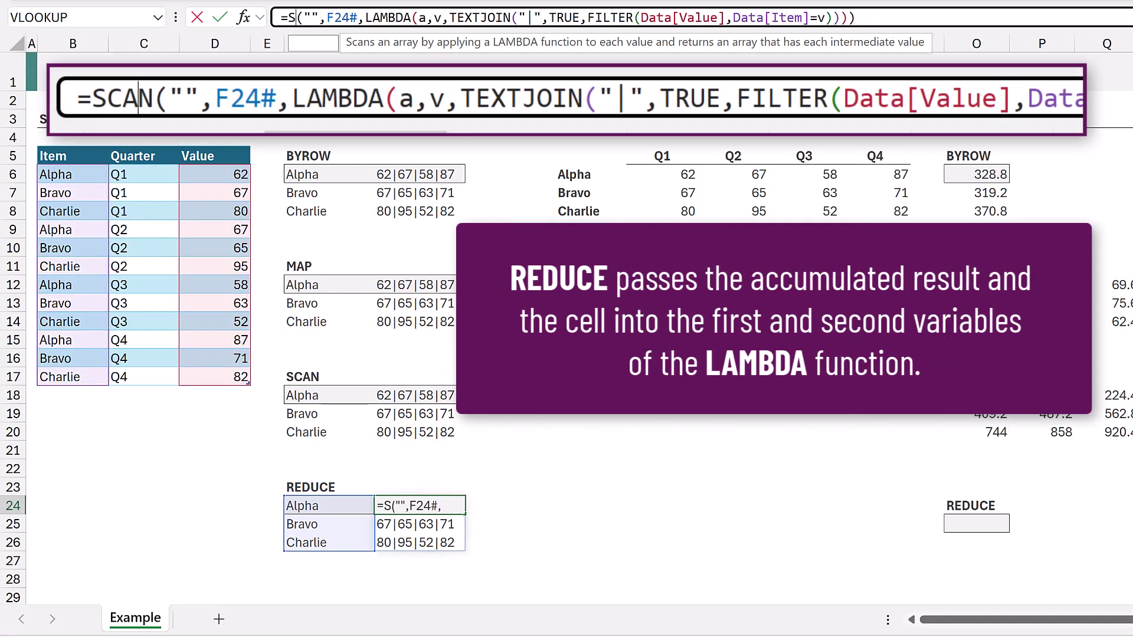
text(REDUCE)
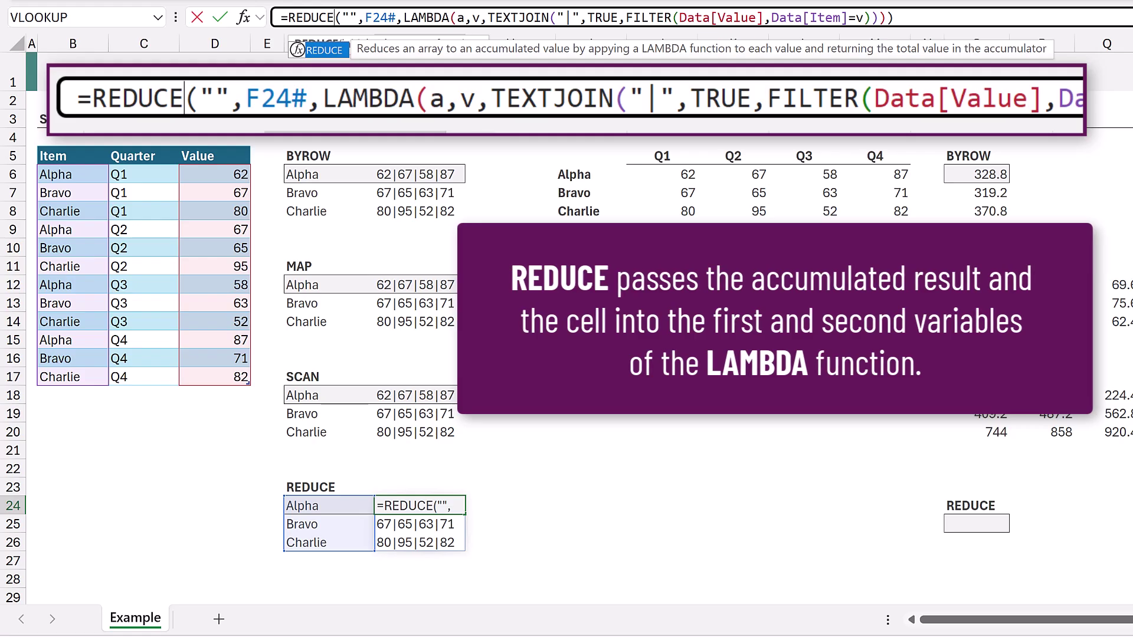
key(ctrl+Return)
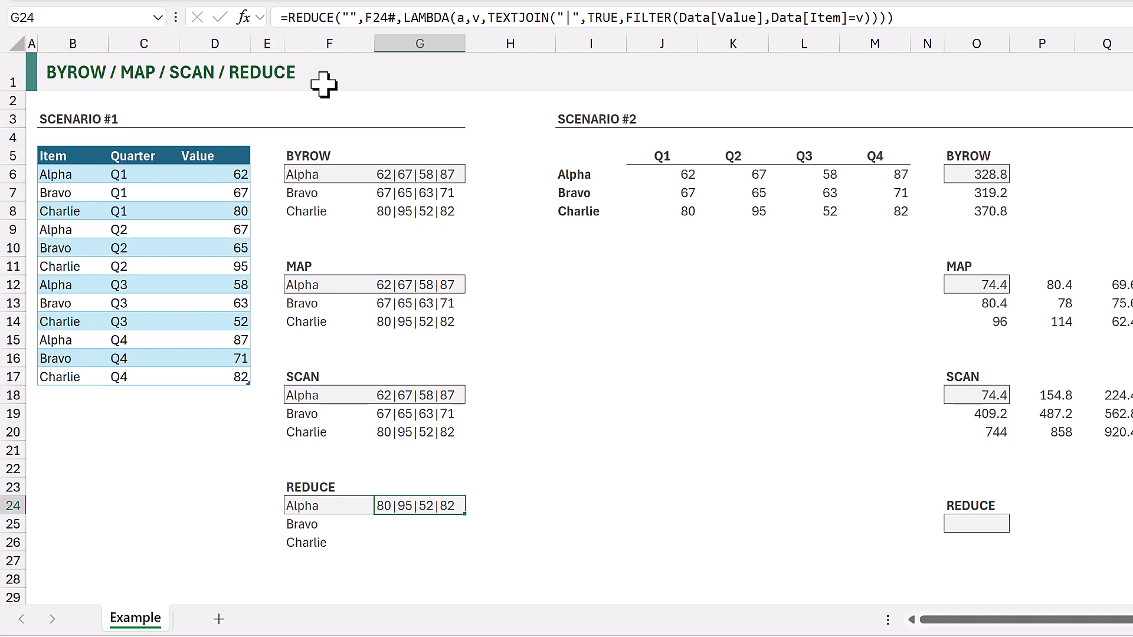
Wrap G24's TEXTJOIN in VSTACK(a, …) so all three joined rows stack under an empty row.
click(487, 18)
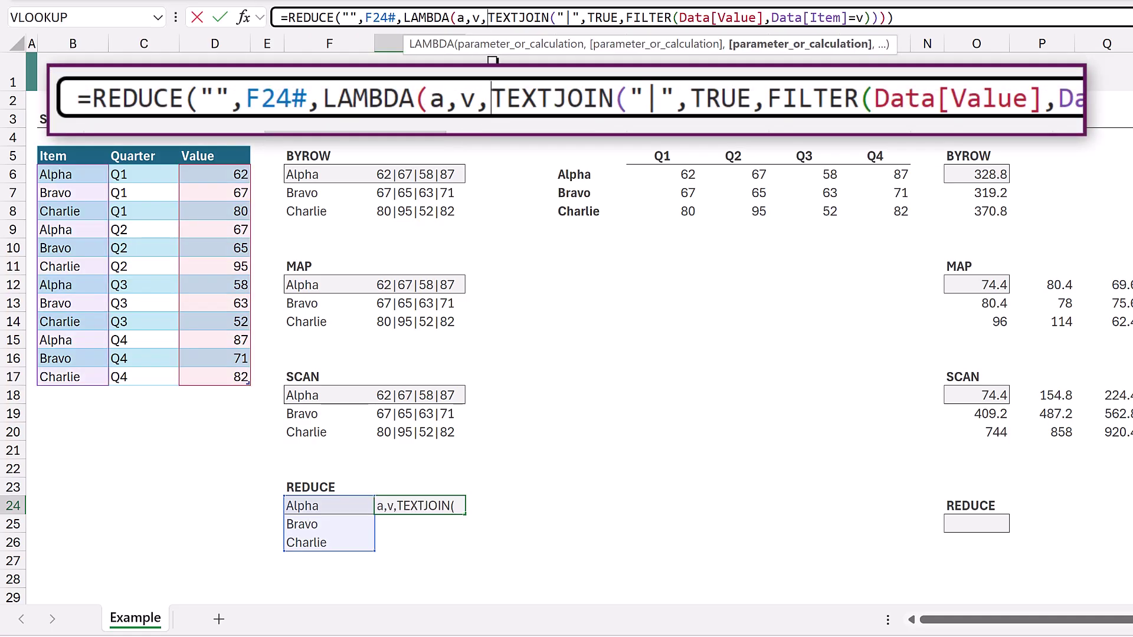
text(VSTACK()
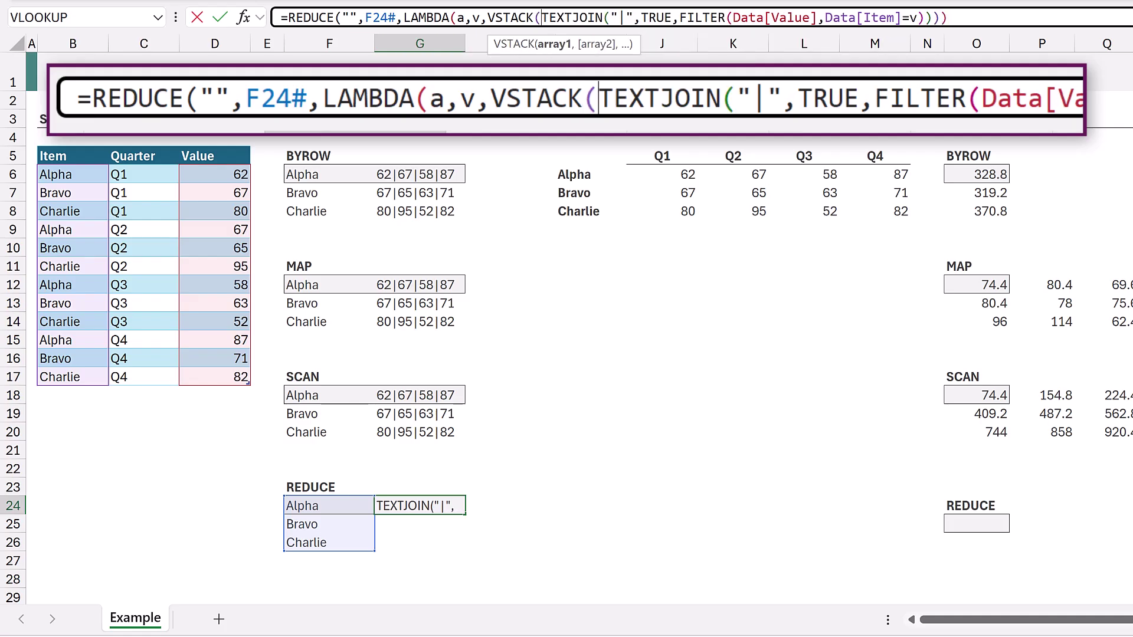
text(a,)
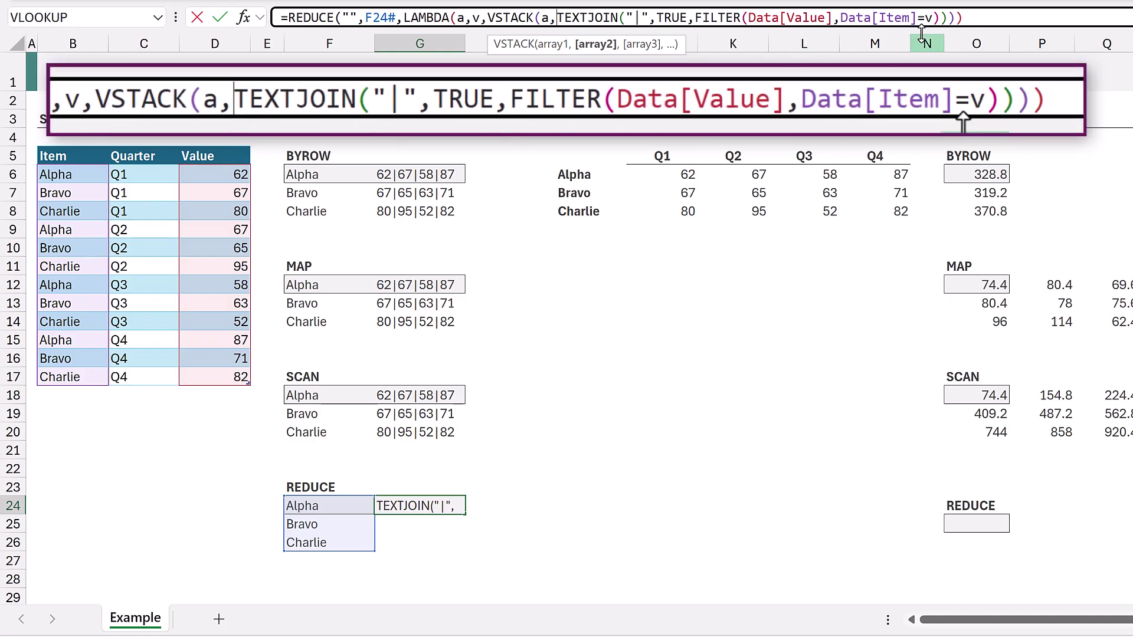
click(944, 19)
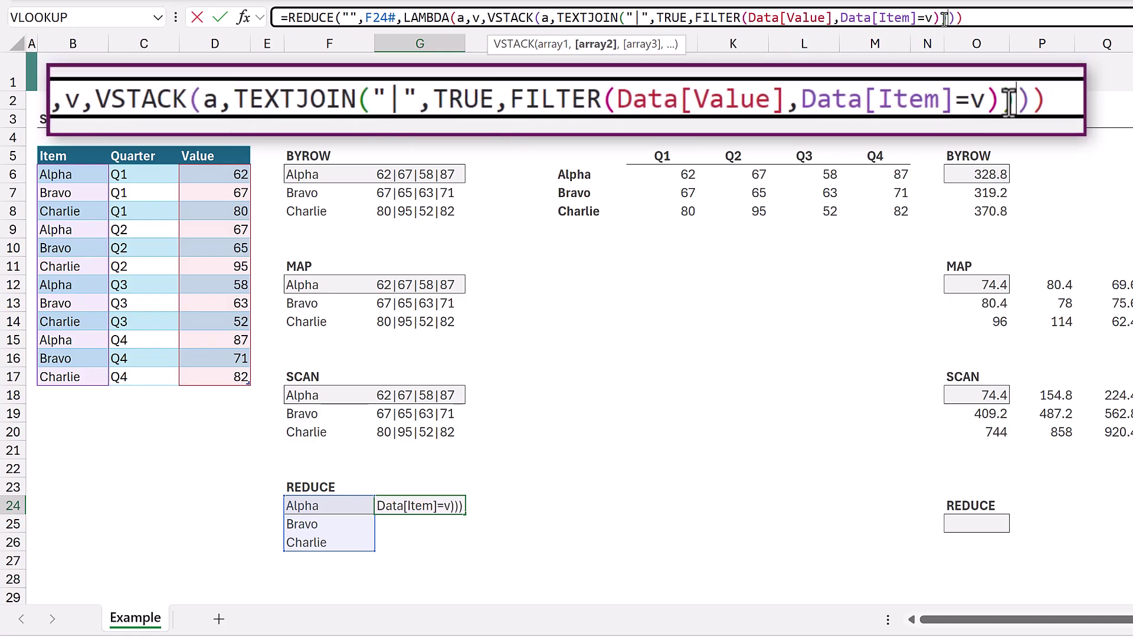
text())
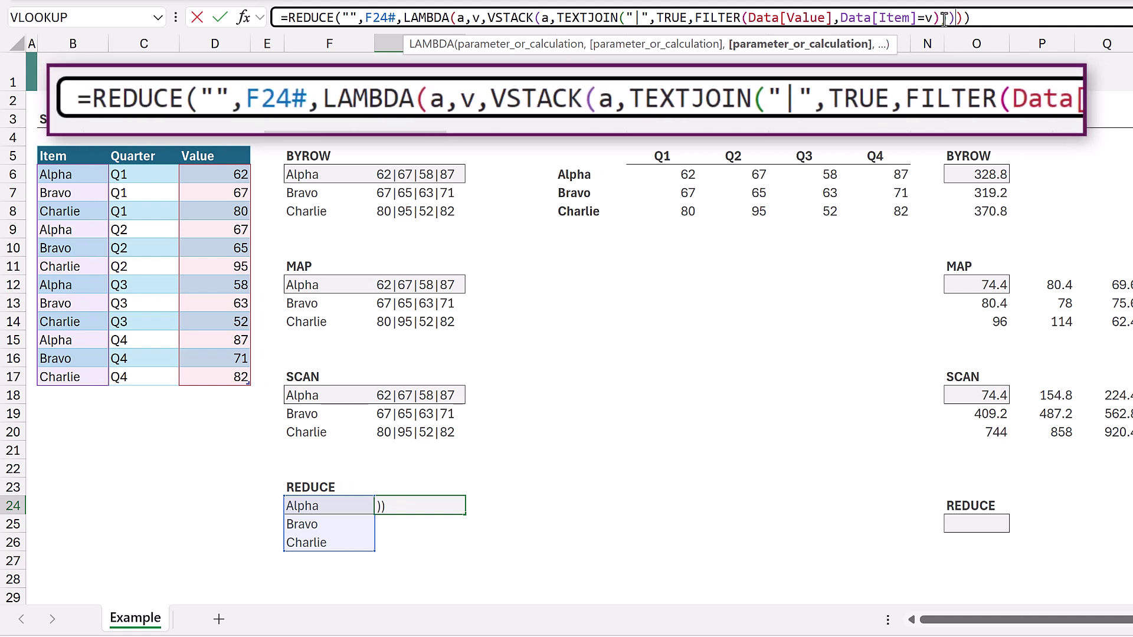
key(ctrl+Return)
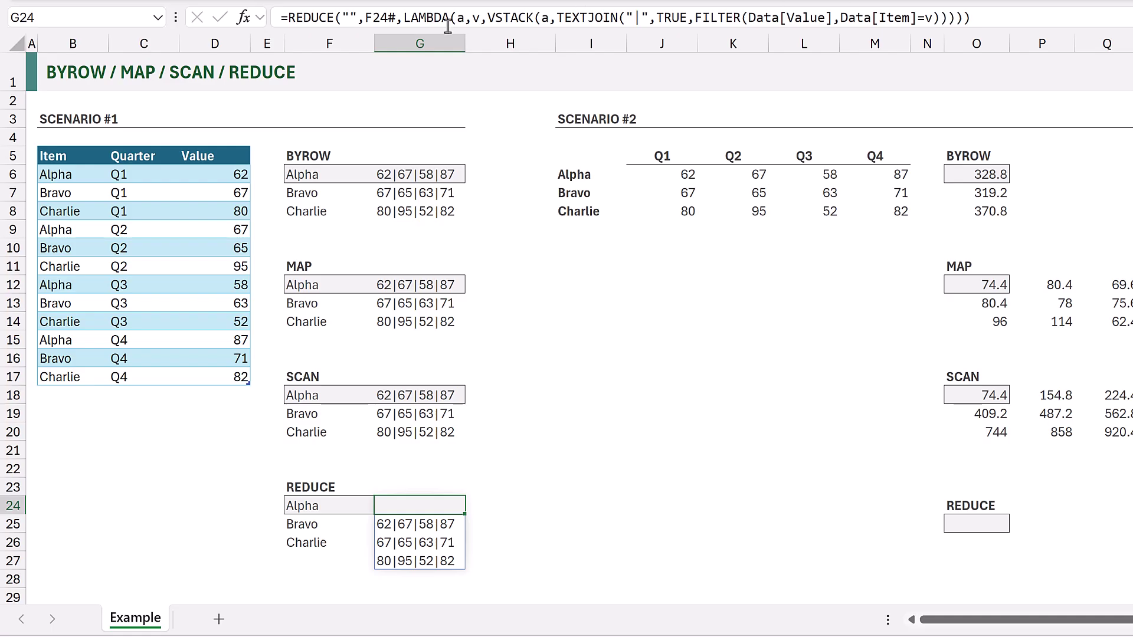
Wrap G24's REDUCE formula in DROP(…,1) so 62|67|58|87 starts at G24.
click(288, 18)
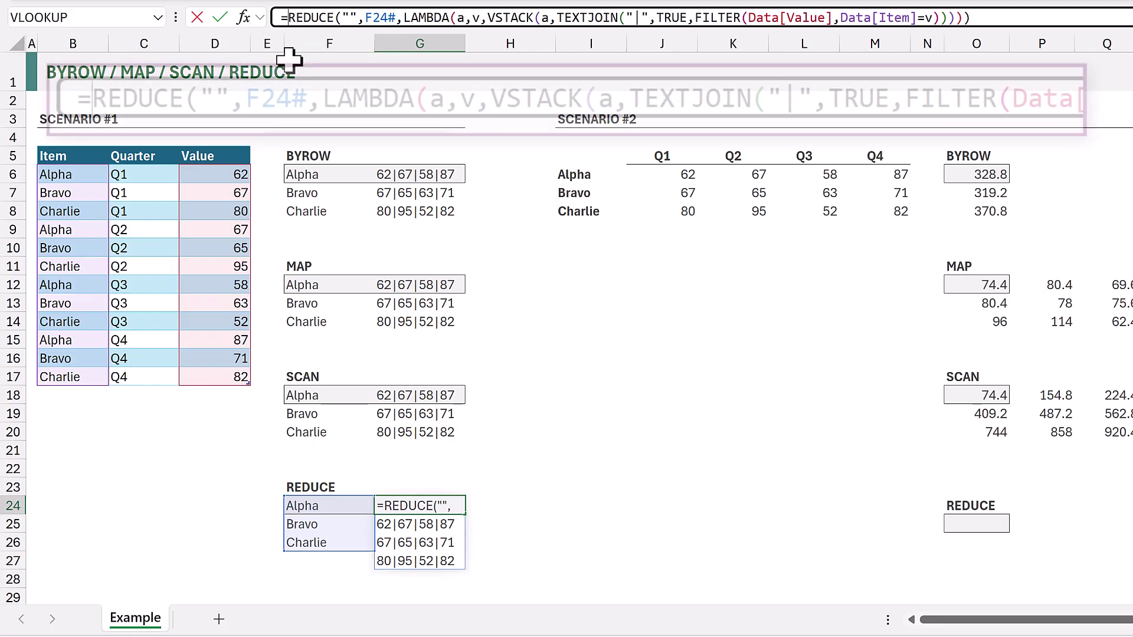
text(DROP()
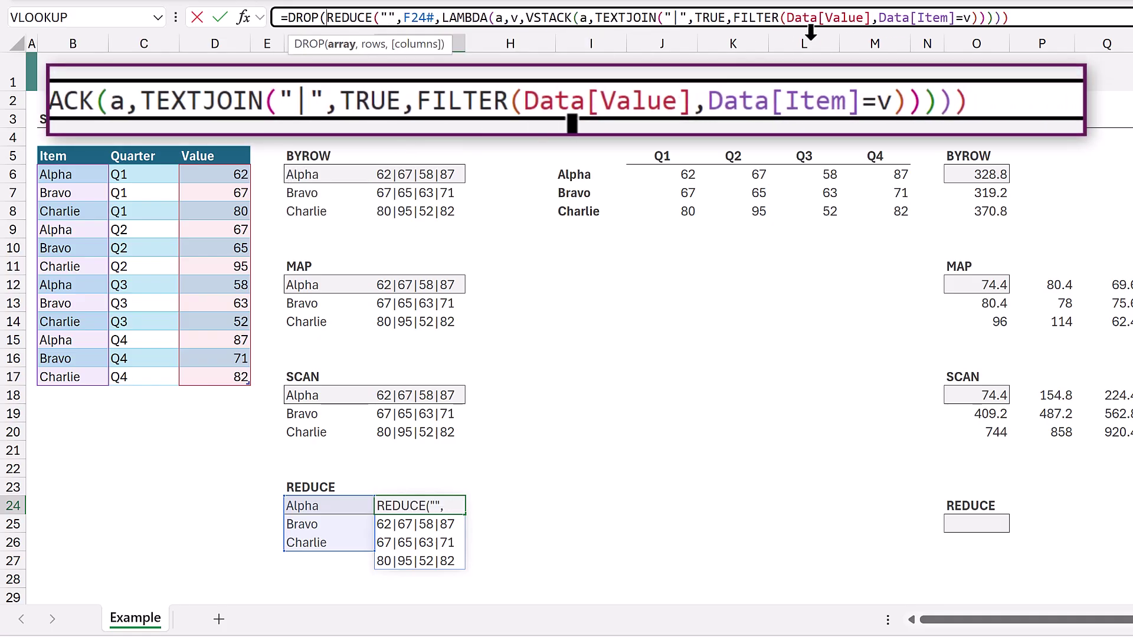
click(1013, 20)
text(,1))
key(ctrl+Return)
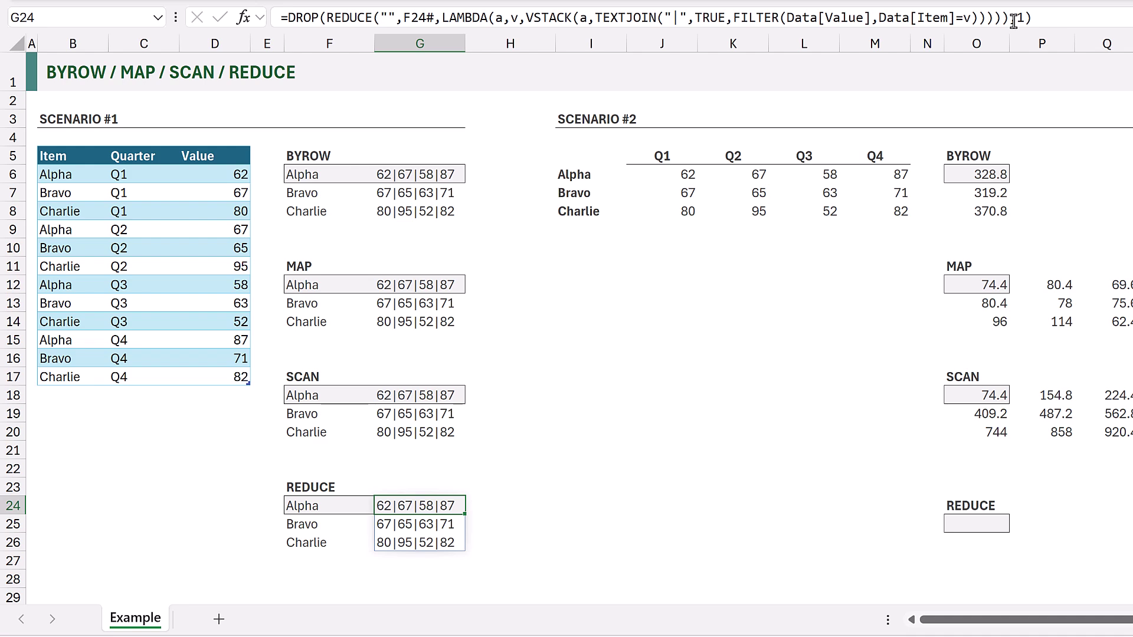
click(1030, 17)
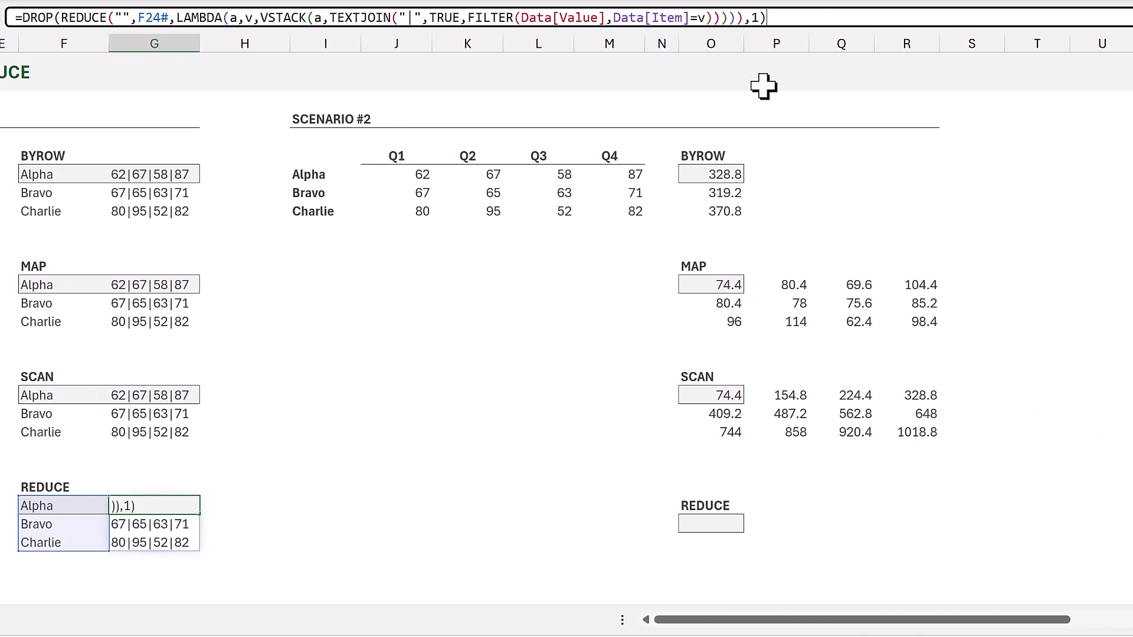
click(719, 394)
Copy the SCAN formula into Scenario #2's REDUCE cell, using J6# and REDUCE to total 1018.8.
key(ctrl+c)
click(702, 522)
key(ctrl+v)
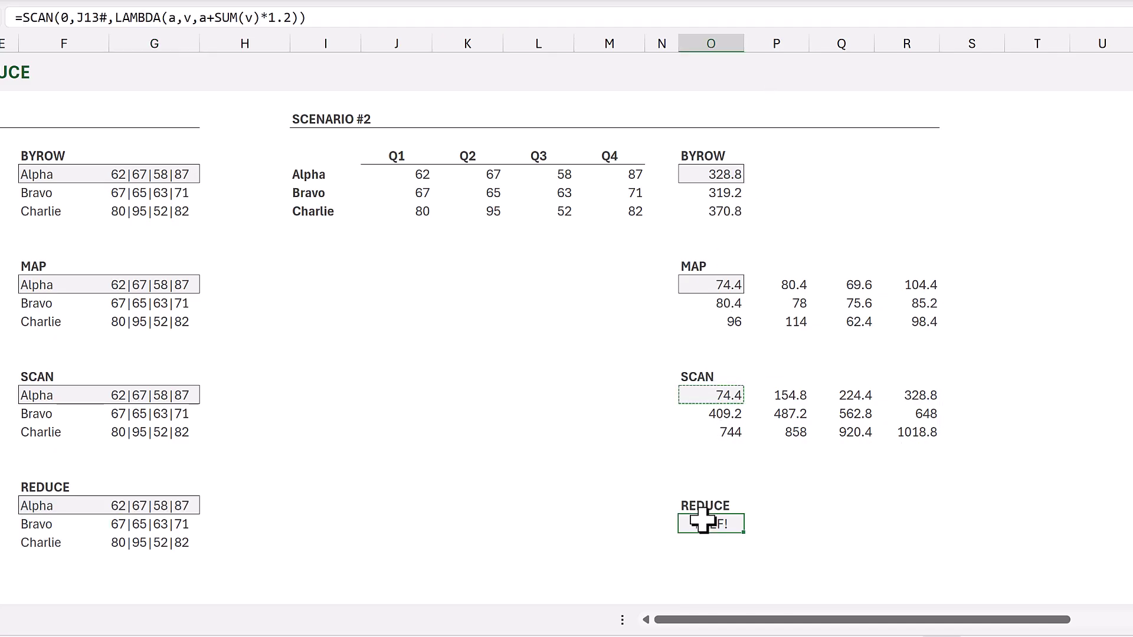
click(97, 17)
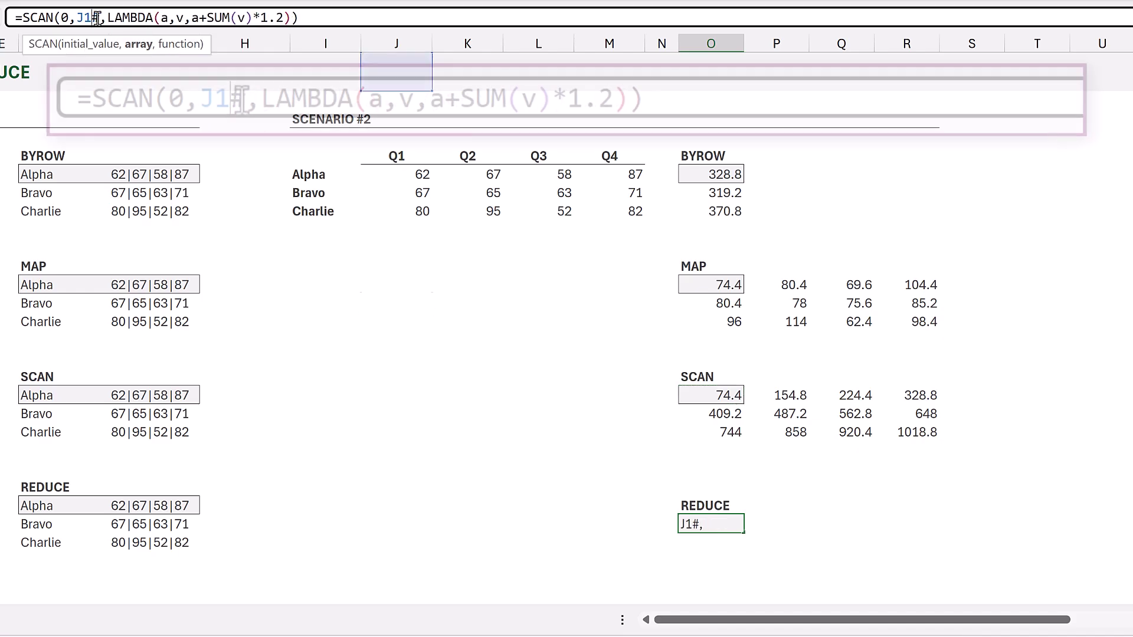
key(BackSpace)
key(BackSpace)
text(6)
drag(53, 18, 22, 18)
text(REDUC)
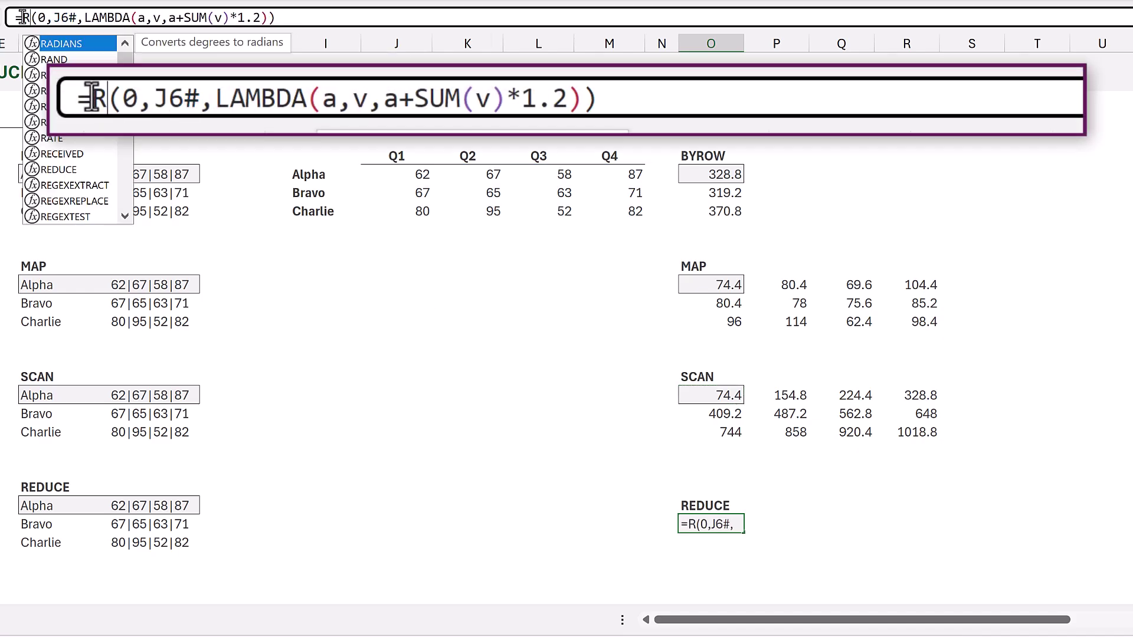
text(E)
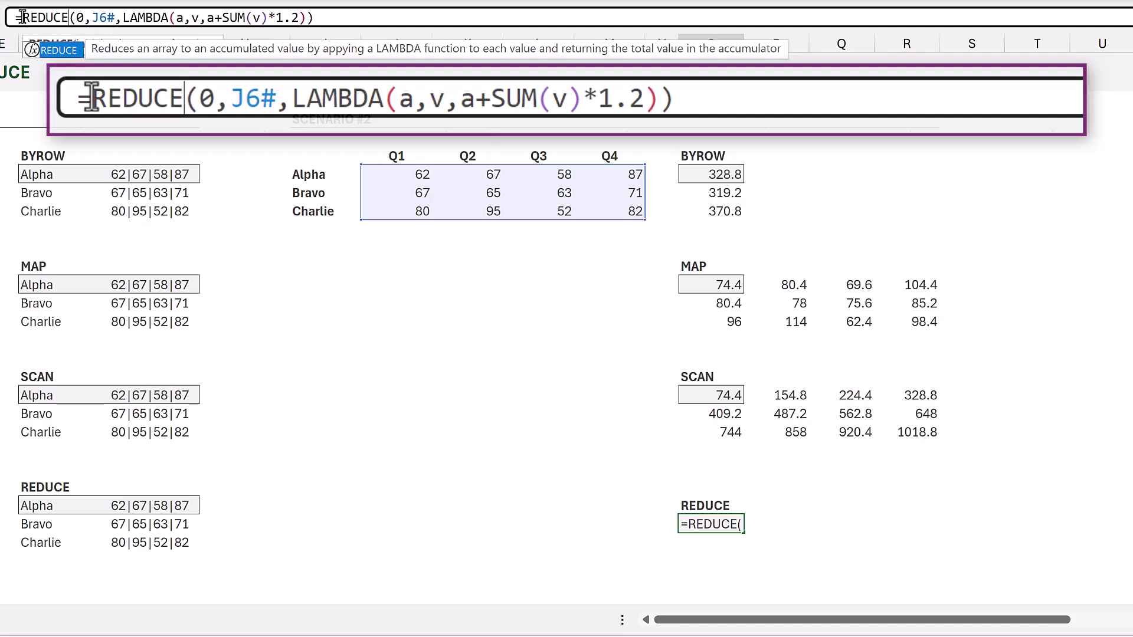
key(ctrl+Return)
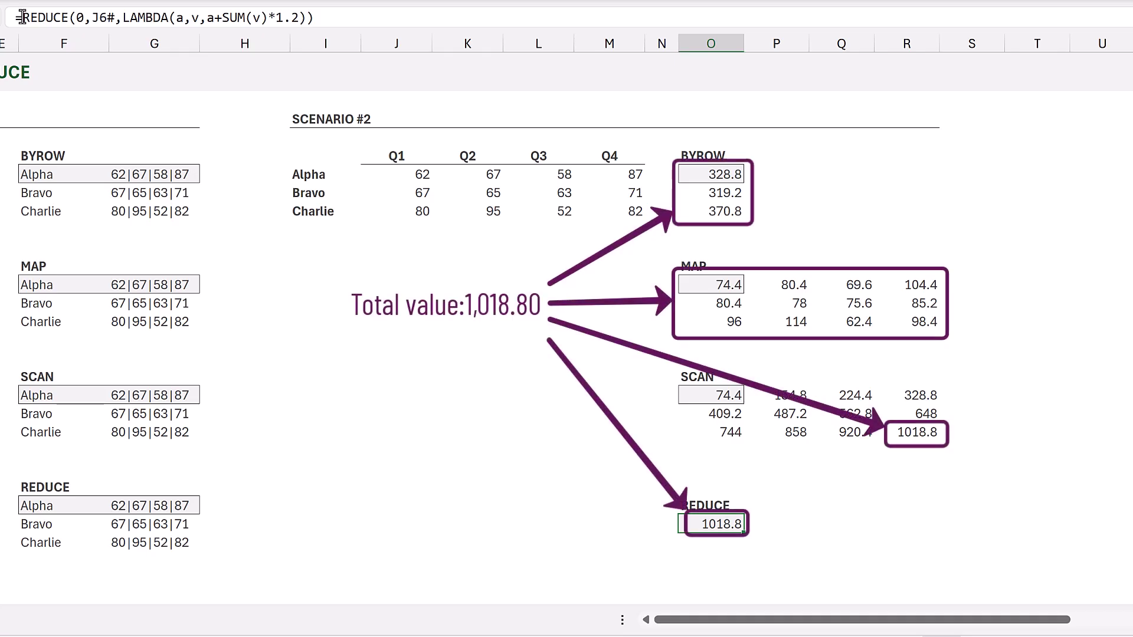